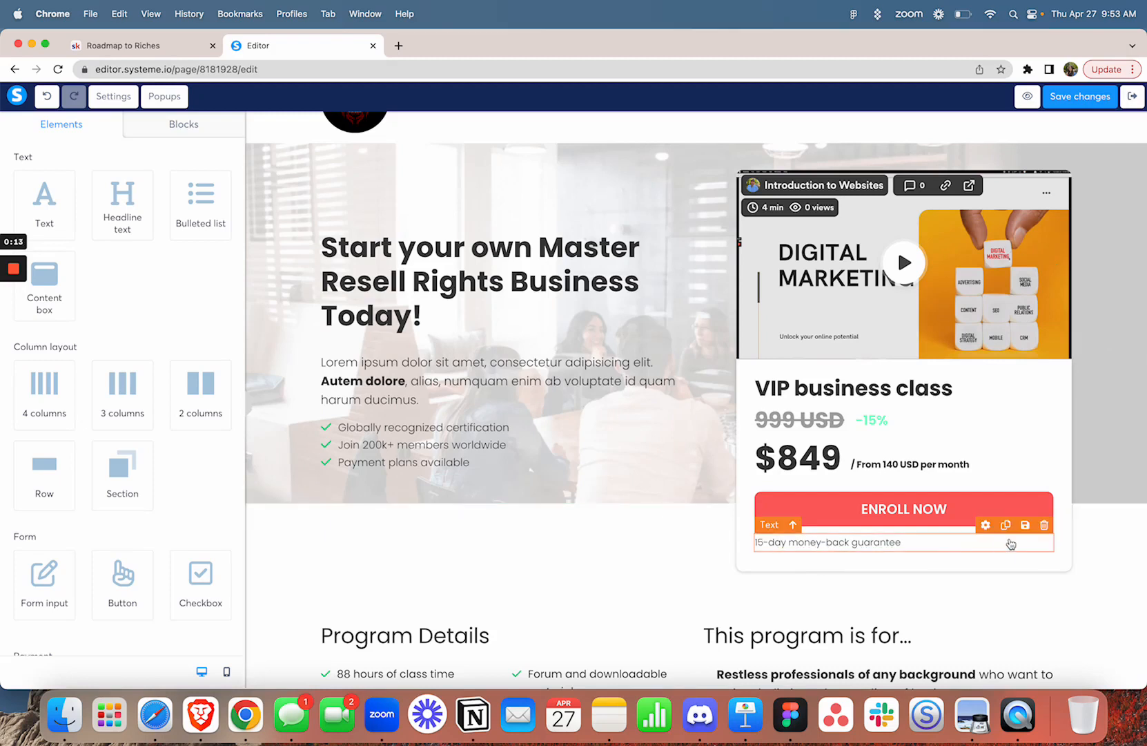
- Delete the 15-day money-back guarantee text below the ENROLL NOW button in the pricing card
{"action": "left_click", "coordinate": [1044, 527]}
{"action": "left_click", "coordinate": [696, 147]}
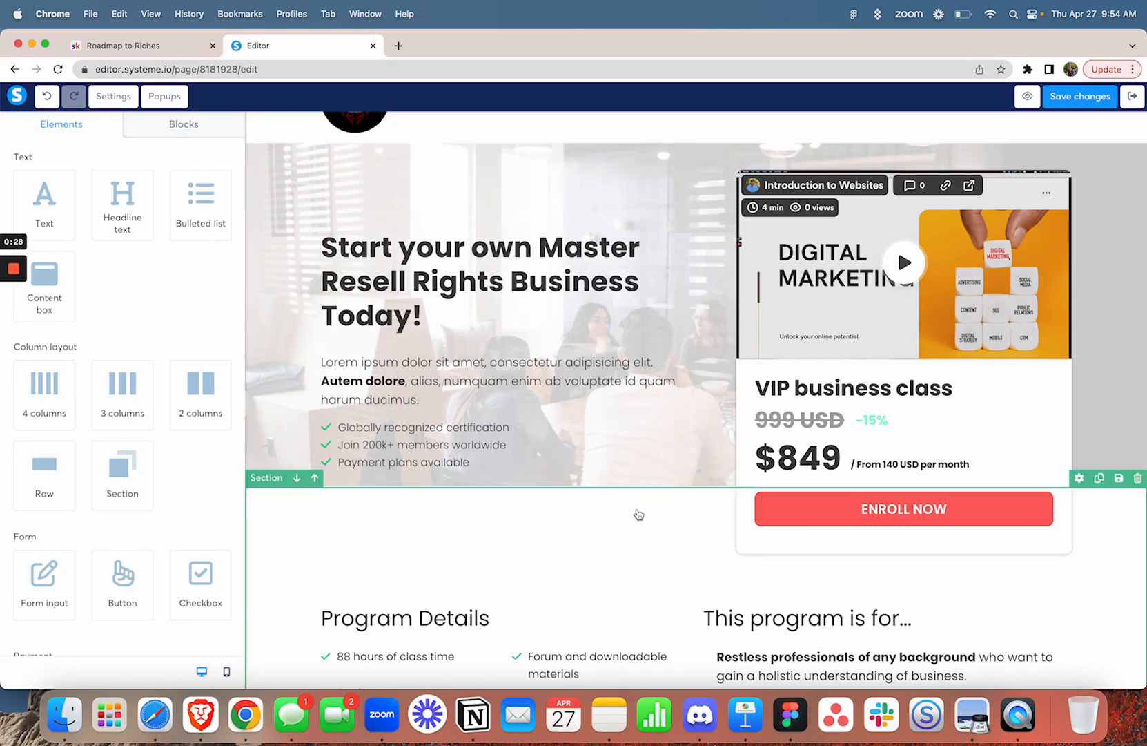
- Delete the first written testimonial row below the two student videos, credited to marketing and communications
{"action": "scroll", "coordinate": [639, 515], "scroll_direction": "down", "scroll_amount": 5}
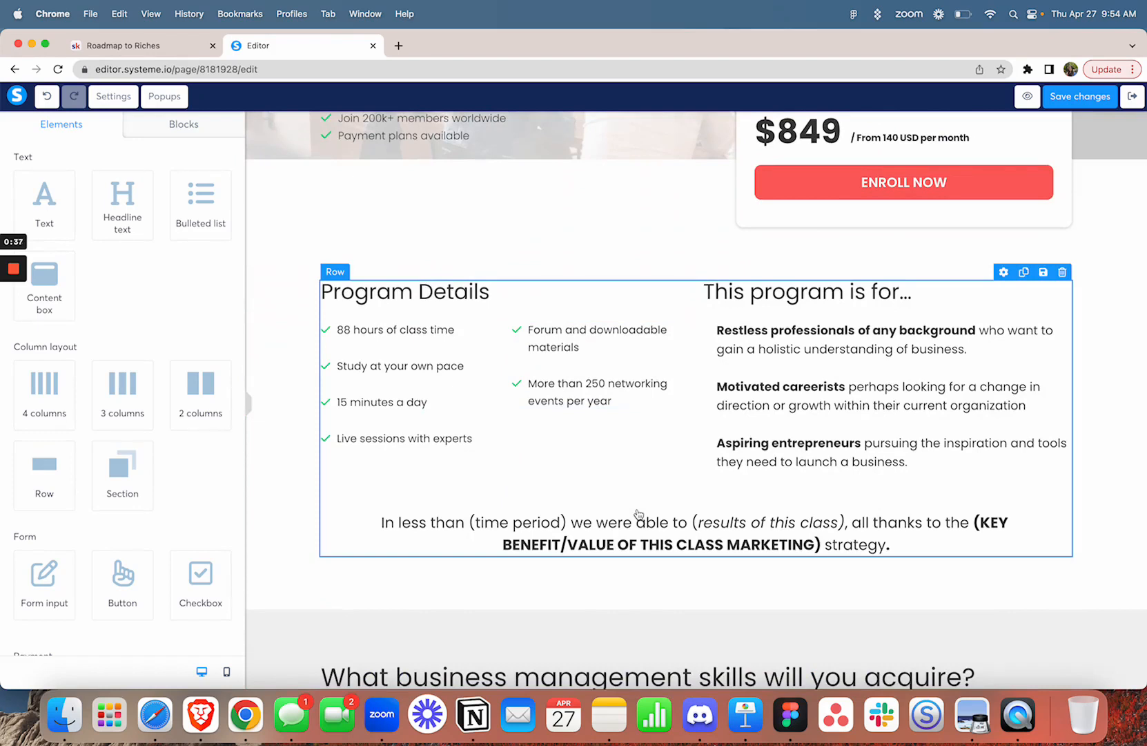
{"action": "scroll", "coordinate": [639, 514], "scroll_direction": "down", "scroll_amount": 14}
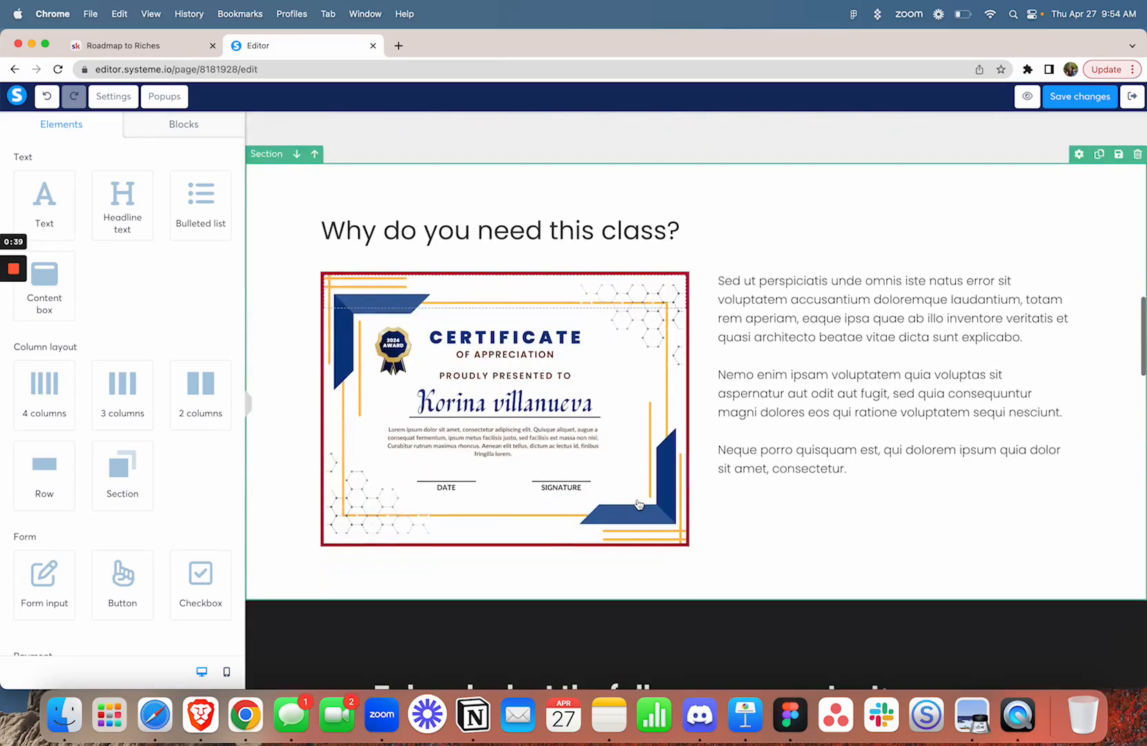
{"action": "scroll", "coordinate": [639, 504], "scroll_direction": "down", "scroll_amount": 16}
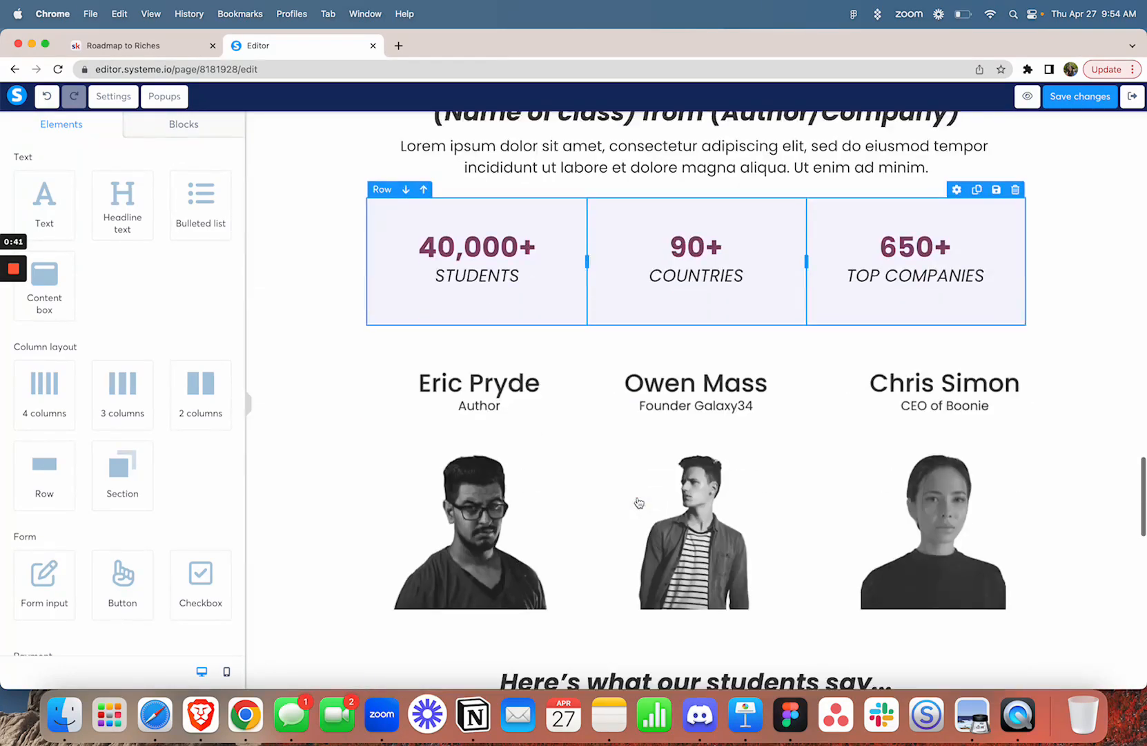
{"action": "scroll", "coordinate": [639, 503], "scroll_direction": "down", "scroll_amount": 16}
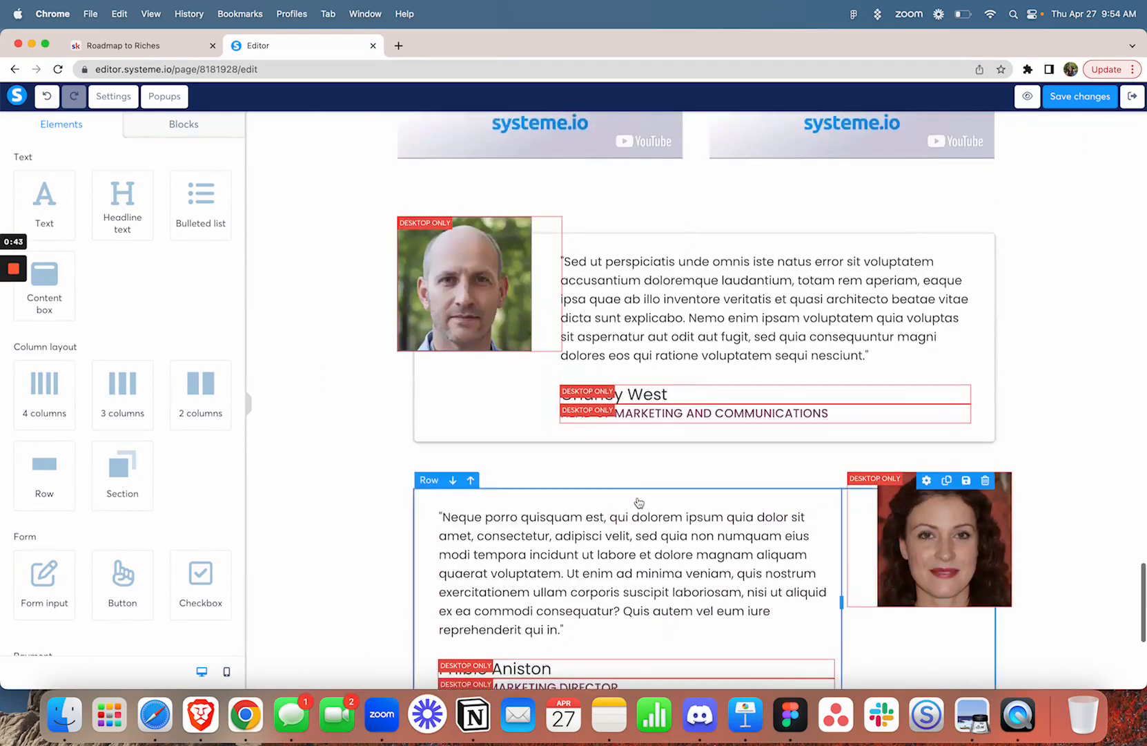
{"action": "scroll", "coordinate": [639, 503], "scroll_direction": "down", "scroll_amount": 5}
{"action": "scroll", "coordinate": [639, 504], "scroll_direction": "up", "scroll_amount": 7}
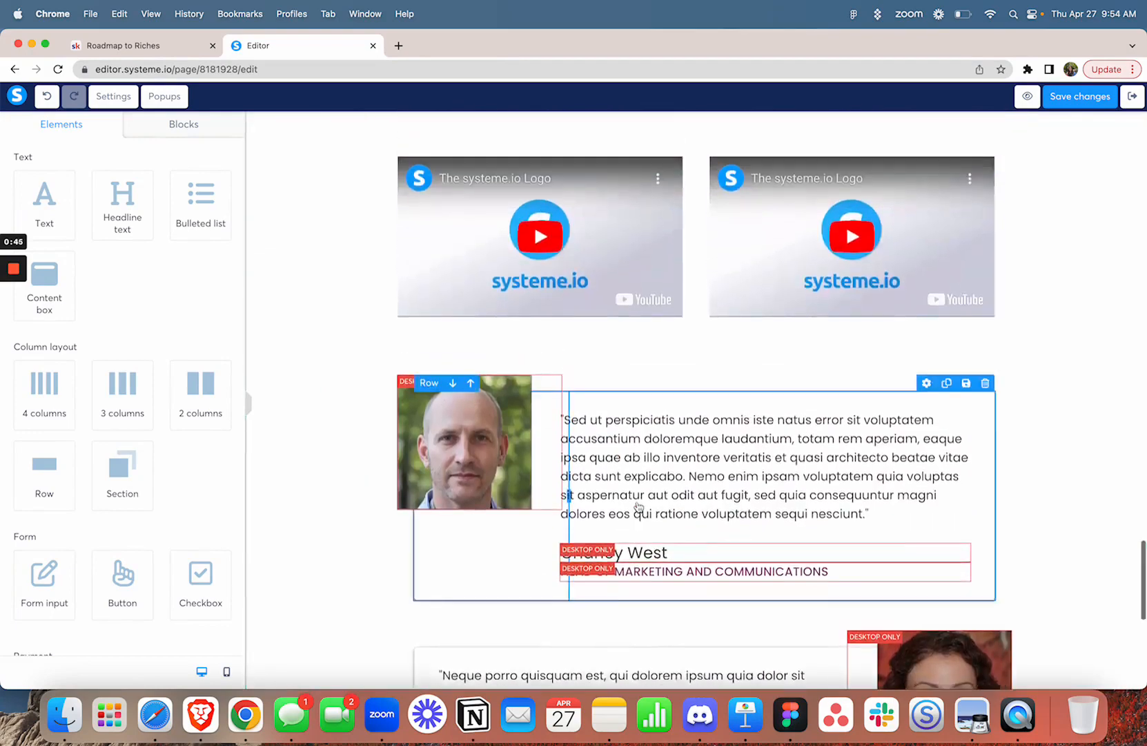
{"action": "scroll", "coordinate": [639, 508], "scroll_direction": "up", "scroll_amount": 10}
{"action": "scroll", "coordinate": [639, 507], "scroll_direction": "down", "scroll_amount": 10}
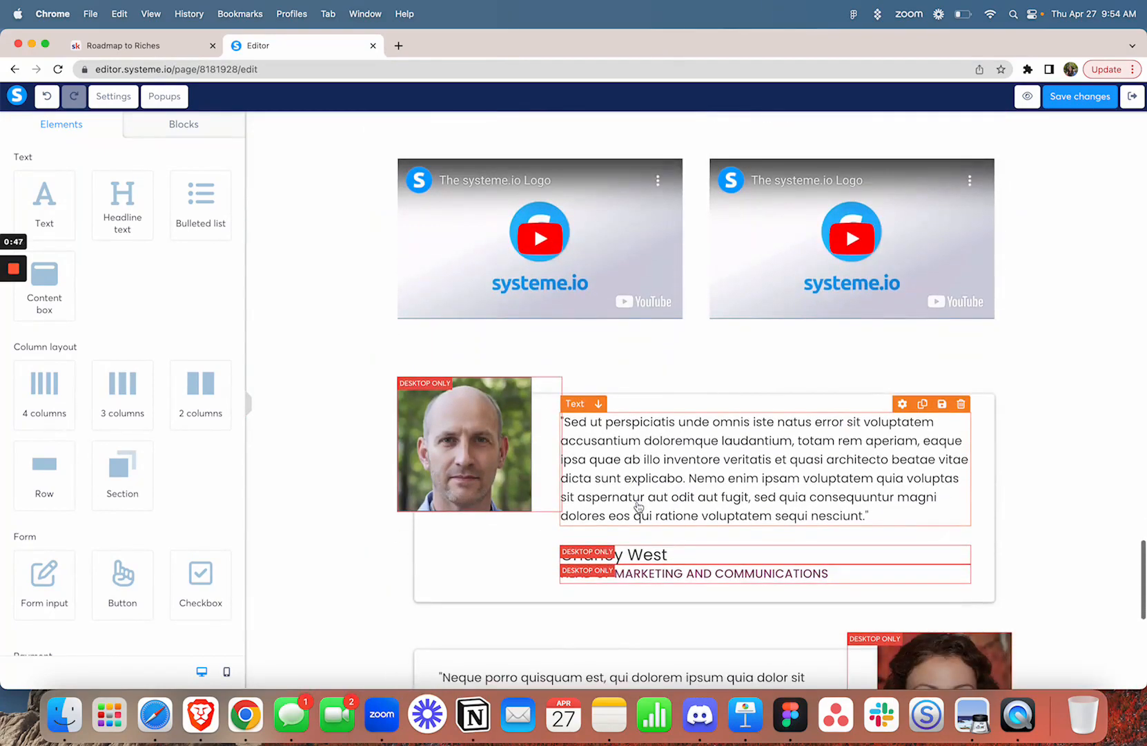
{"action": "left_click", "coordinate": [985, 385]}
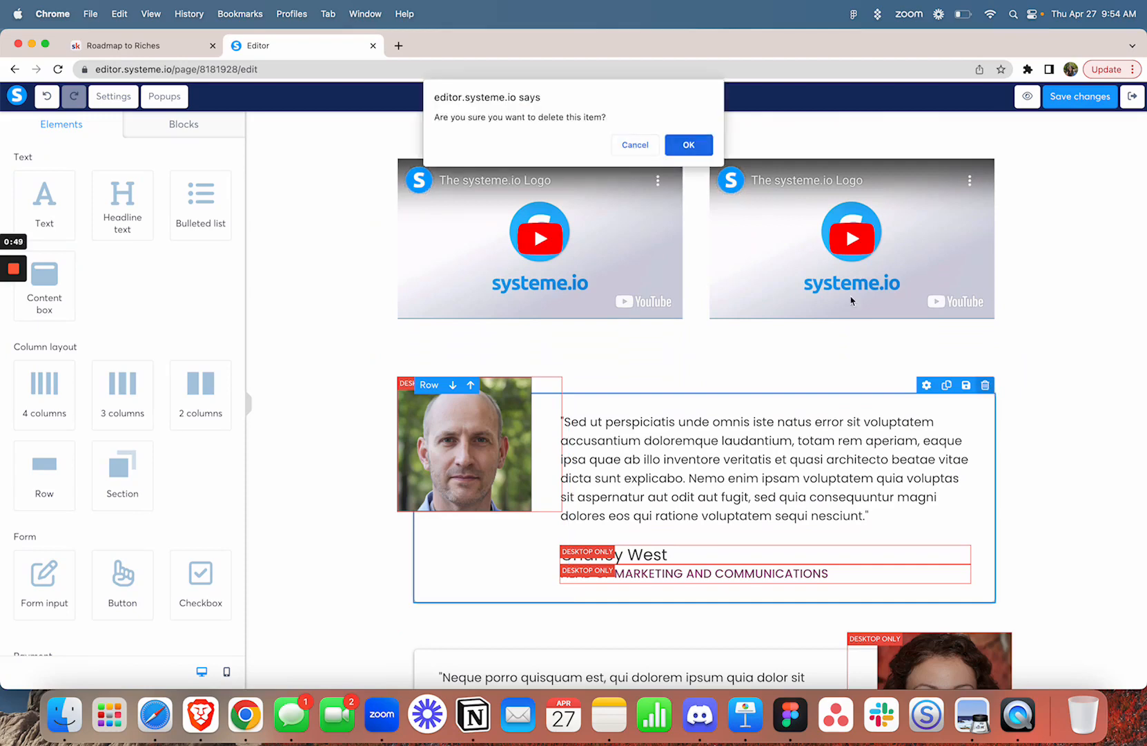
{"action": "left_click", "coordinate": [689, 145]}
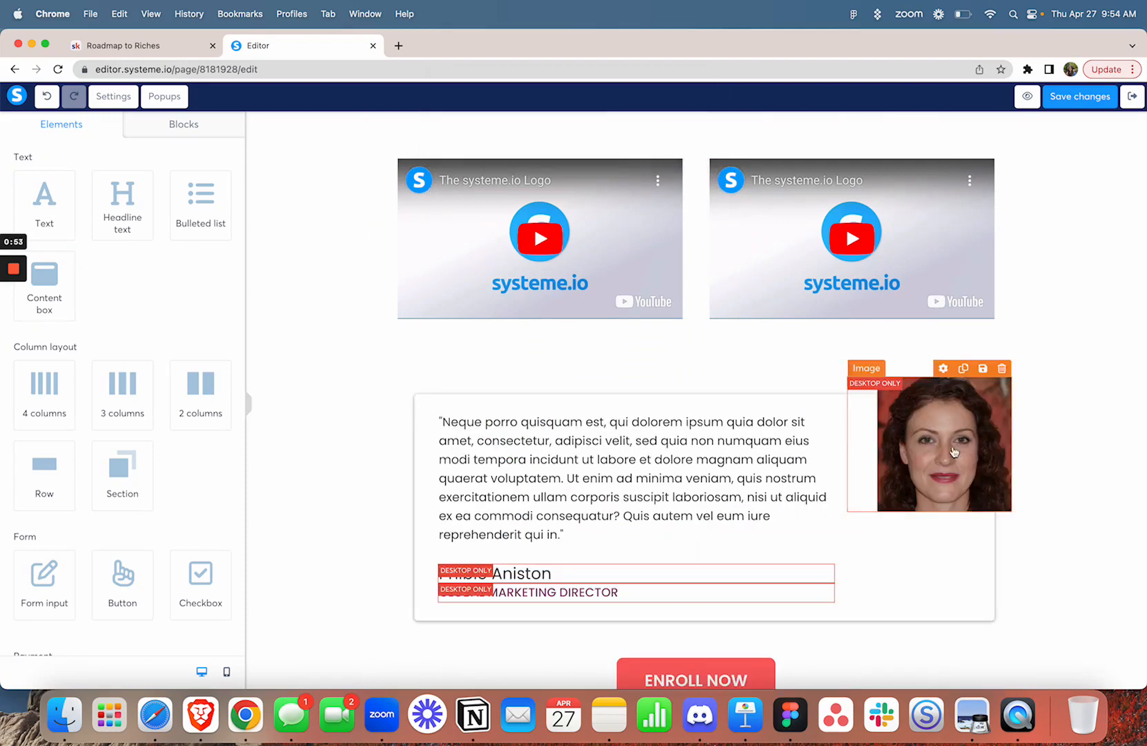
- Delete the portrait image of the remaining written testimonial, along with its whole row
{"action": "left_click", "coordinate": [1002, 369]}
{"action": "left_click", "coordinate": [693, 147]}
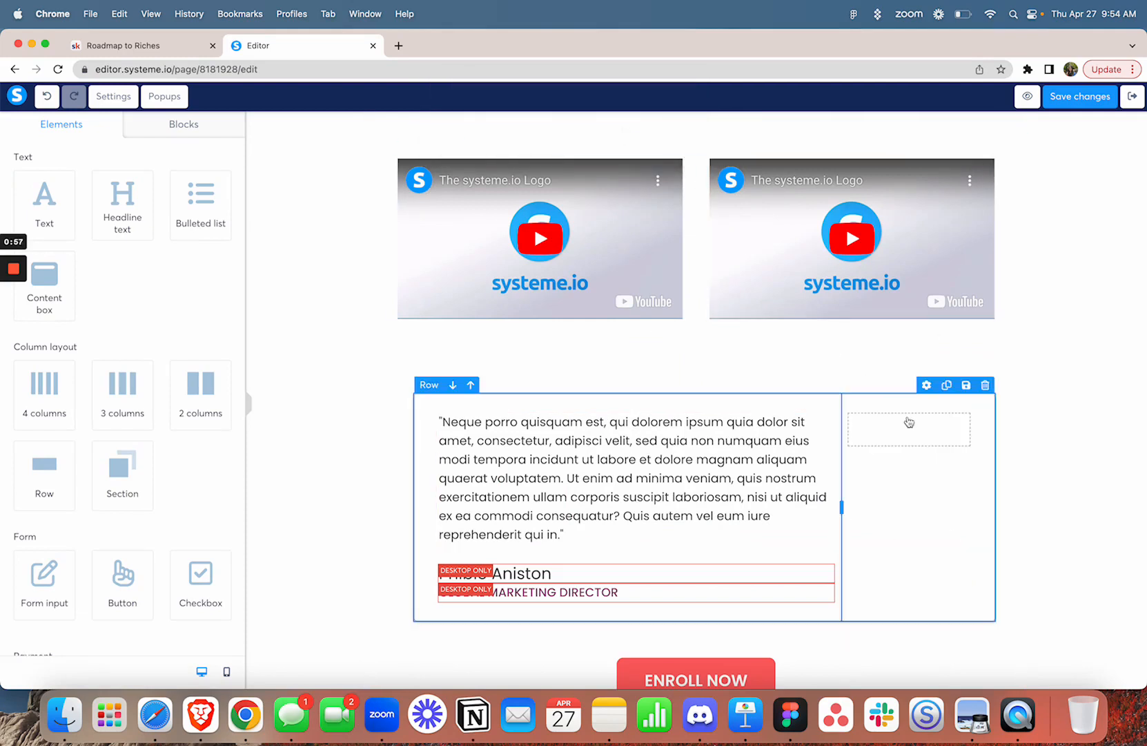
{"action": "left_click", "coordinate": [985, 390]}
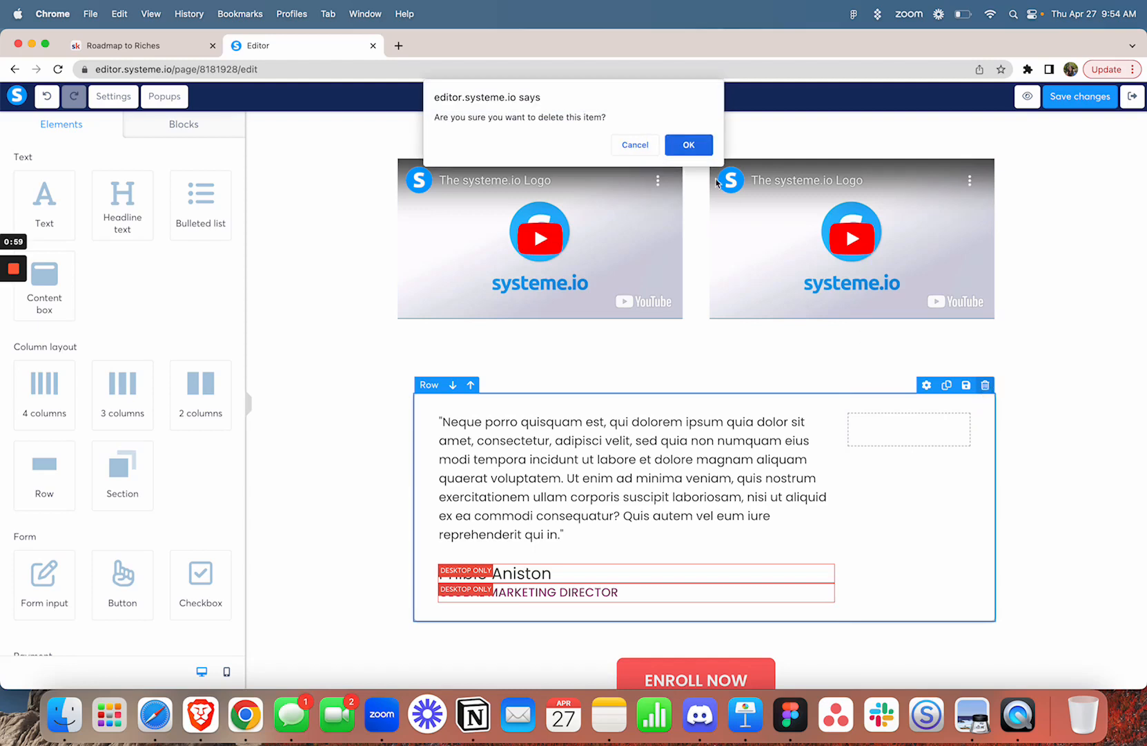
{"action": "left_click", "coordinate": [701, 151]}
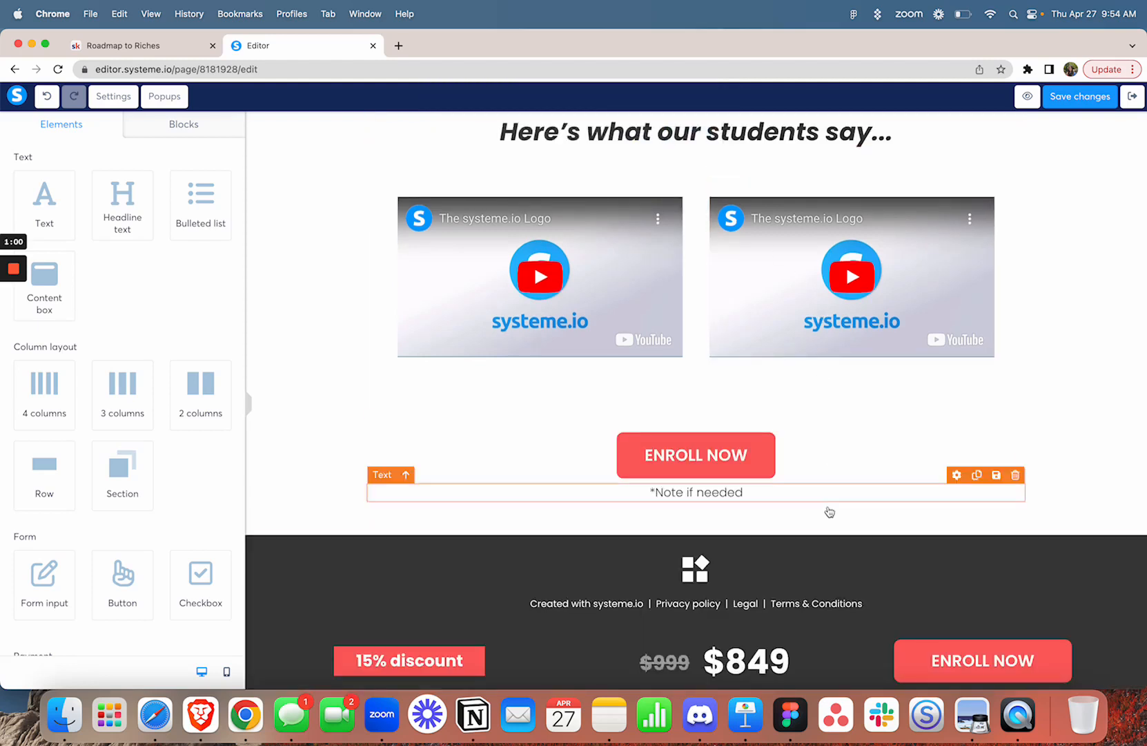
- Delete the "*Note if needed" text and the ENROLL NOW button below the student videos
{"action": "left_click", "coordinate": [1015, 475]}
{"action": "left_click", "coordinate": [701, 149]}
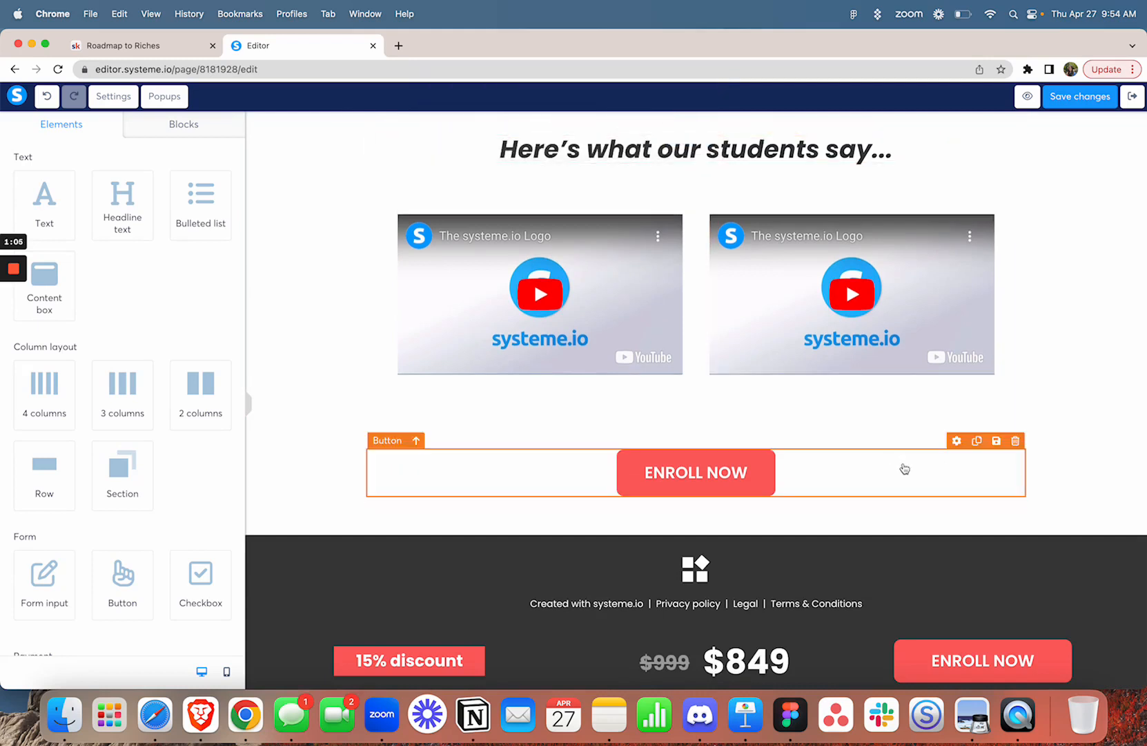
{"action": "left_click", "coordinate": [1015, 441]}
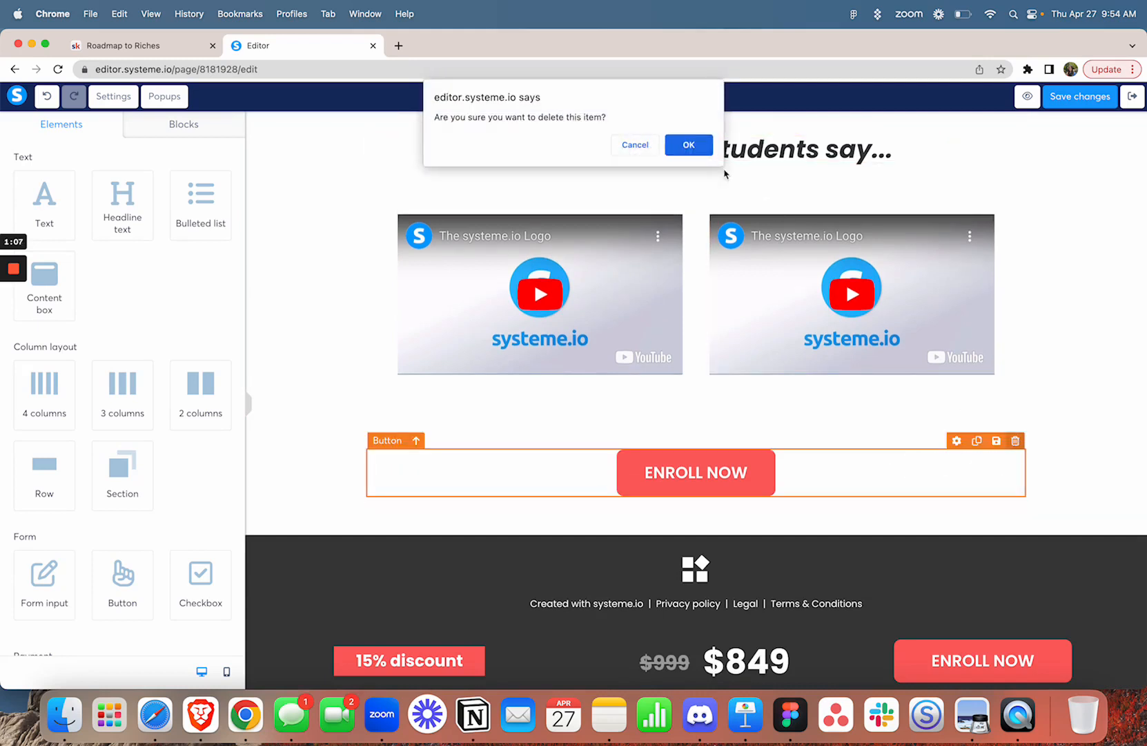
{"action": "left_click", "coordinate": [693, 146]}
- Delete the entire "(Name of class) from (Author/Company)" section with its statistics, people and student videos
{"action": "scroll", "coordinate": [812, 279], "scroll_direction": "up", "scroll_amount": 8}
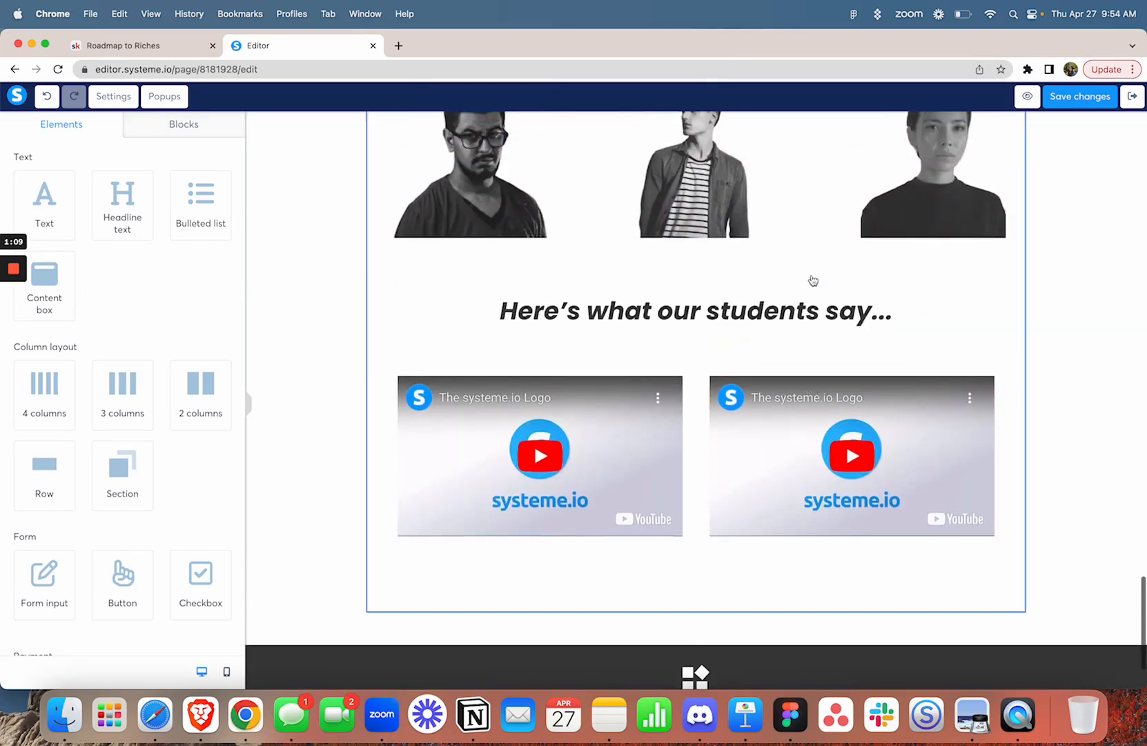
{"action": "scroll", "coordinate": [813, 280], "scroll_direction": "up", "scroll_amount": 3}
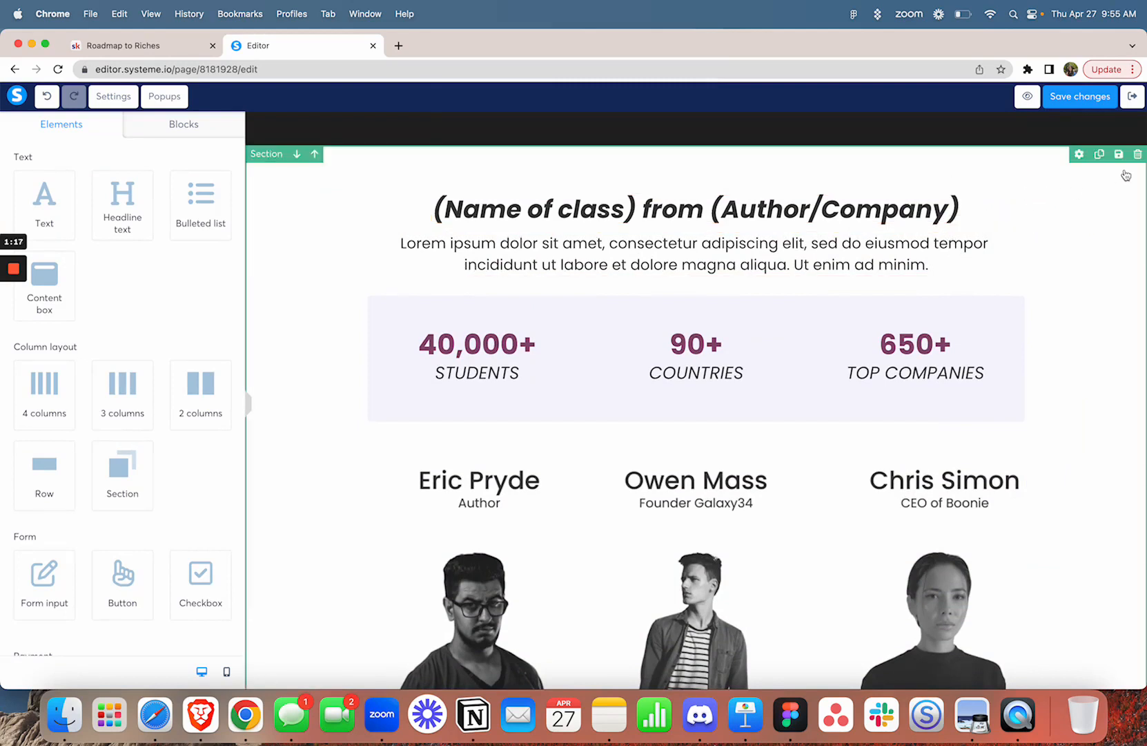
{"action": "left_click", "coordinate": [1138, 156]}
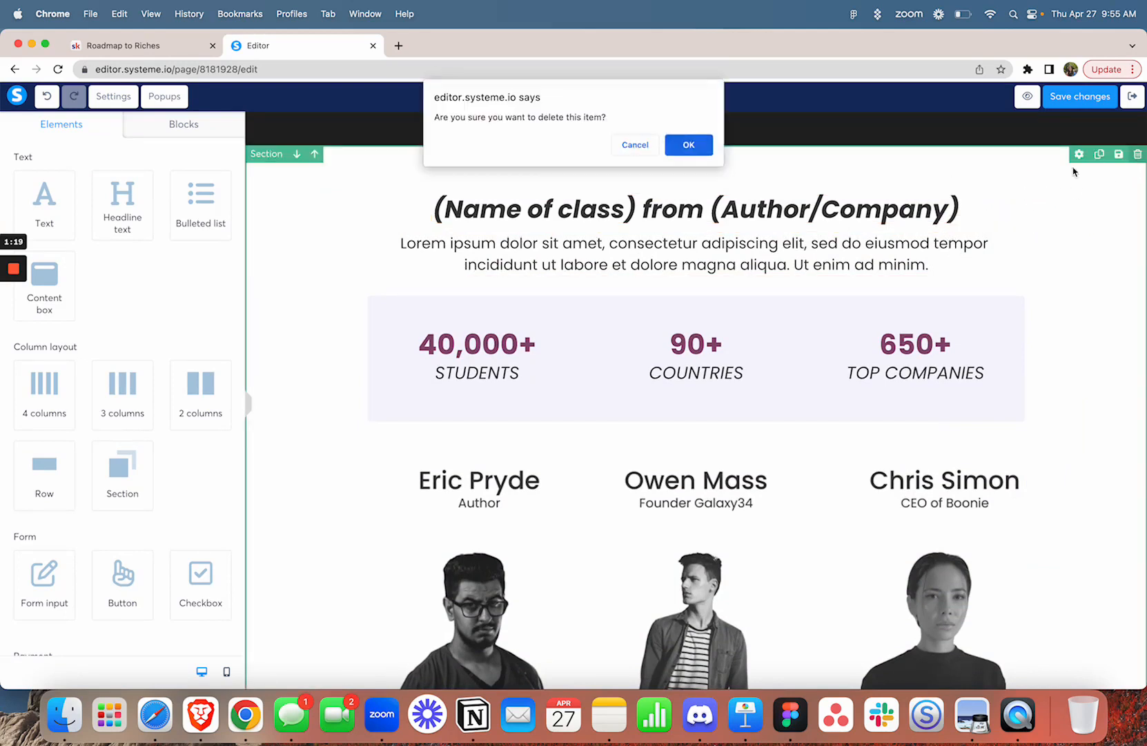
{"action": "left_click", "coordinate": [689, 147]}
- Replace the "Live sessions with experts" bullet under Program Details with "Free 1-1 Calls for Personalized help"
{"action": "scroll", "coordinate": [901, 442], "scroll_direction": "up", "scroll_amount": 20}
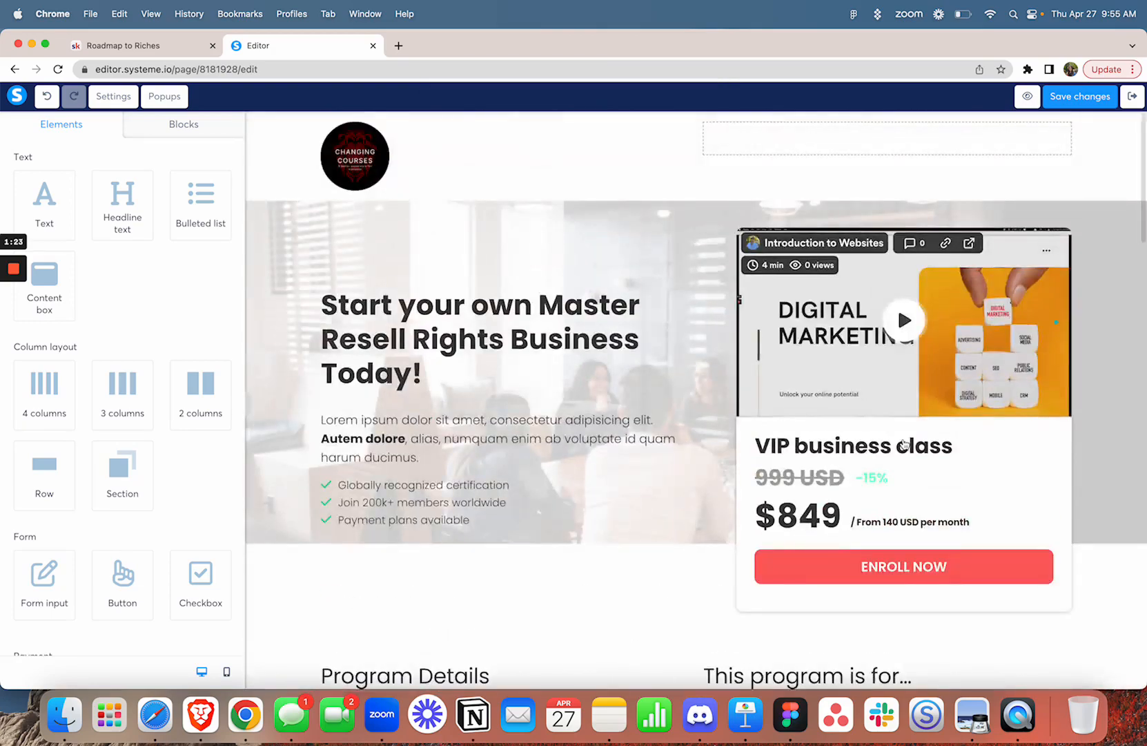
{"action": "scroll", "coordinate": [905, 444], "scroll_direction": "down", "scroll_amount": 10}
{"action": "scroll", "coordinate": [905, 442], "scroll_direction": "up", "scroll_amount": 1}
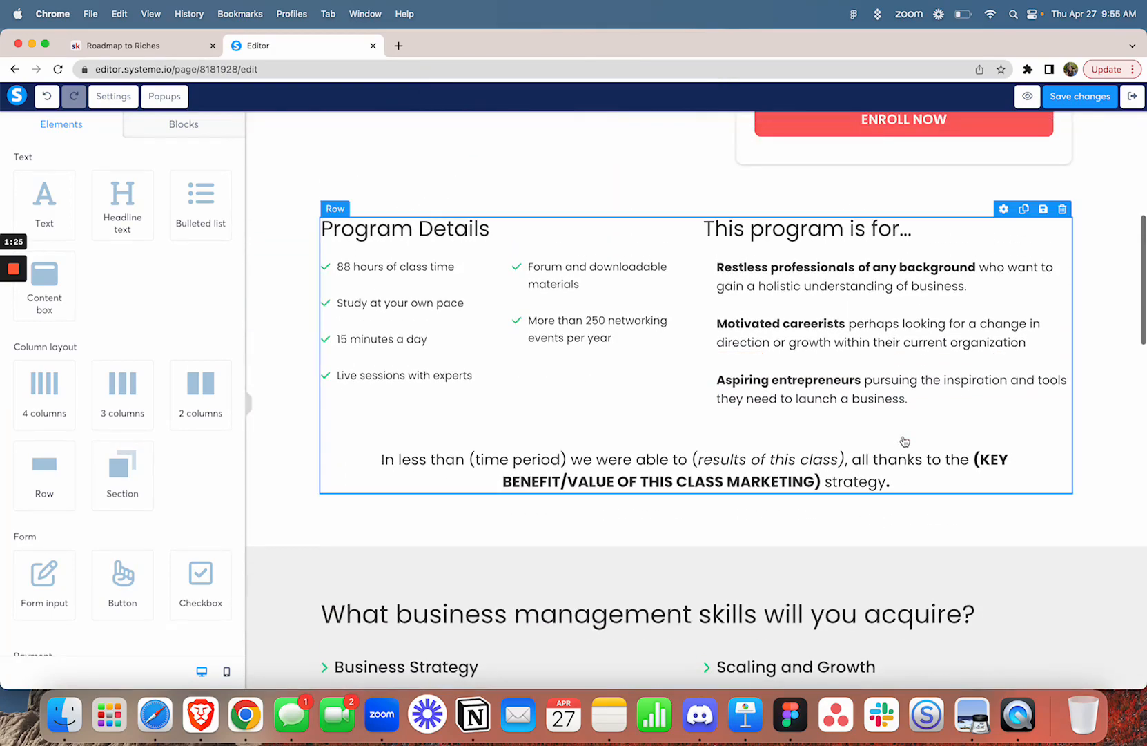
{"action": "left_click", "coordinate": [475, 378]}
{"action": "triple_click", "coordinate": [474, 375]}
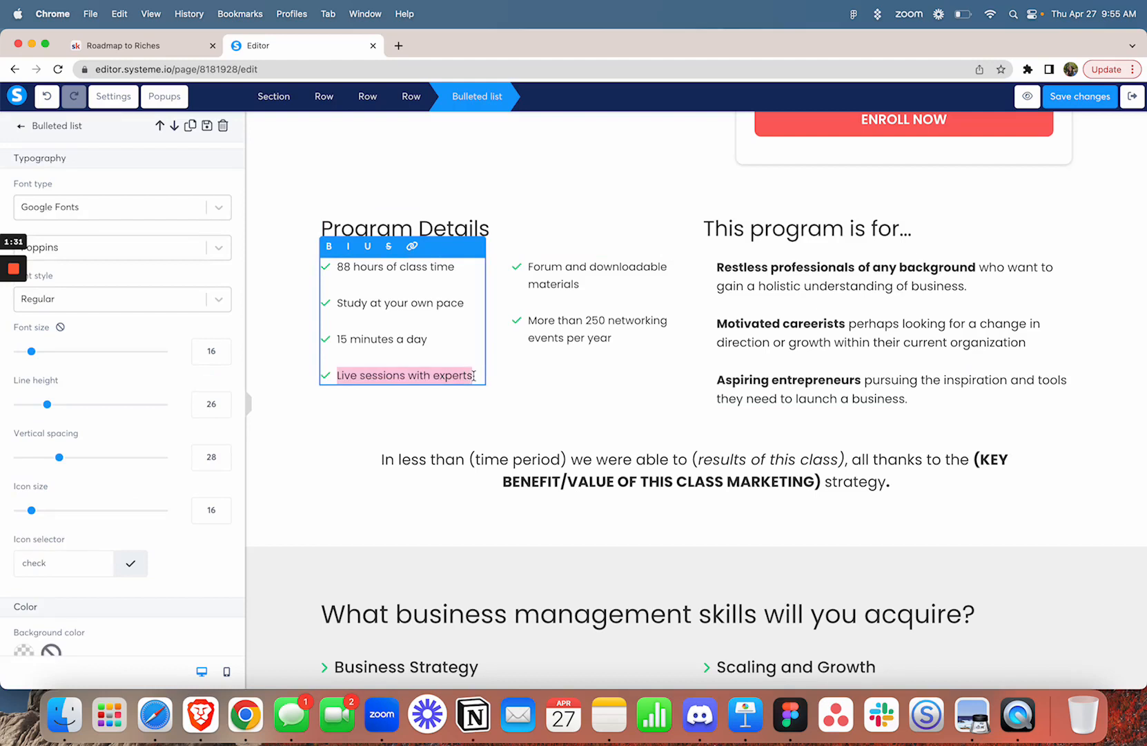
{"action": "type", "text": "Fre"}
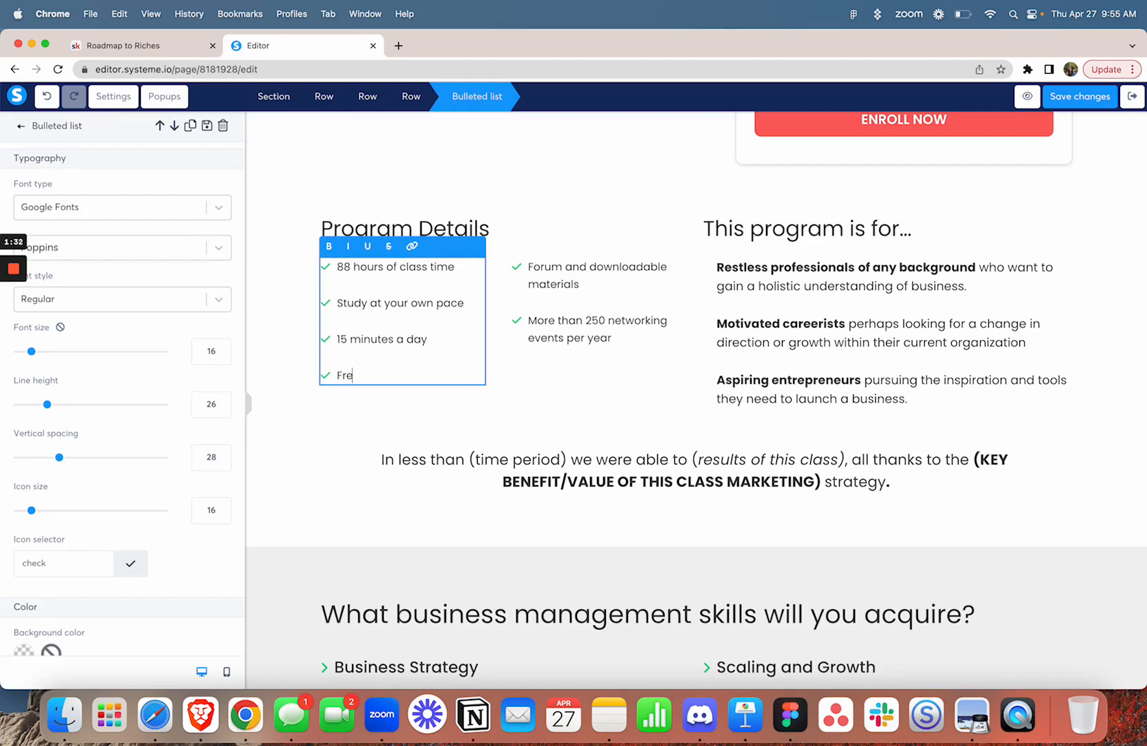
{"action": "type", "text": "e 1-1 Calls for Personalized help"}
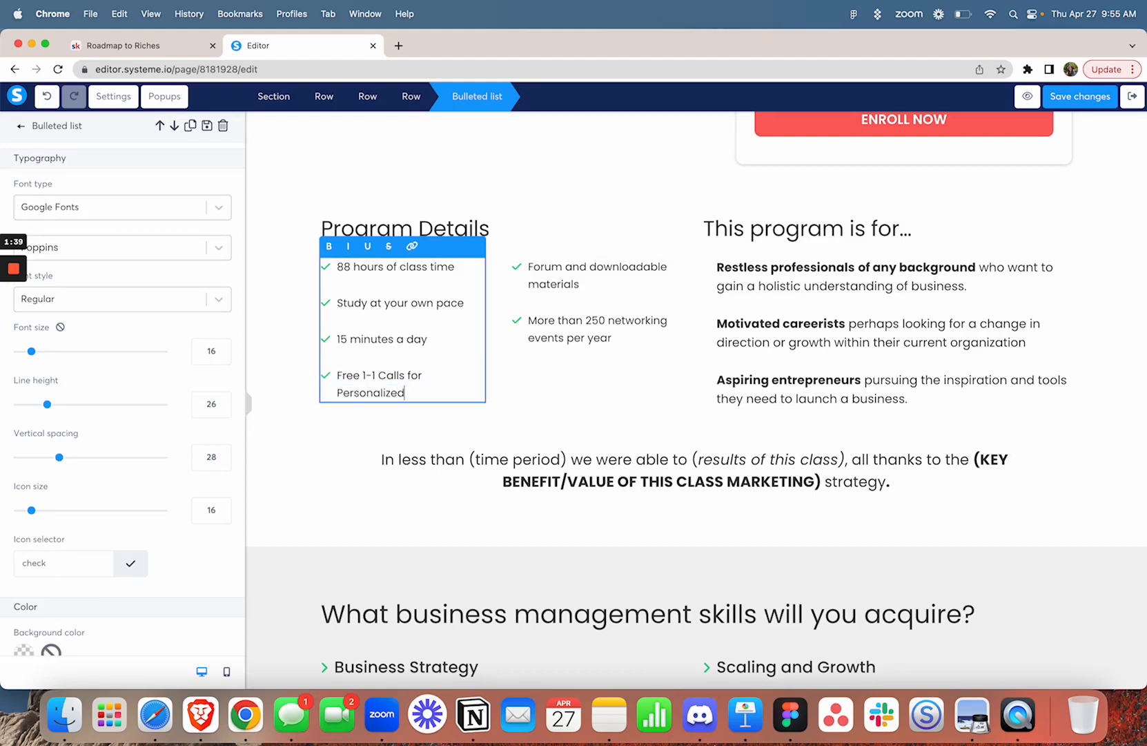
- Replace the "15 minutes a day" bullet under Program Details with "Over 90+ Training Modules"
{"action": "left_click", "coordinate": [449, 337]}
{"action": "key", "text": "BackSpace"}
{"action": "key", "text": "BackSpace"}
{"action": "key", "text": "BackSpace"}
{"action": "key", "text": "BackSpace"}
{"action": "key", "text": "BackSpace"}
{"action": "key", "text": "BackSpace"}
{"action": "key", "text": "BackSpace"}
{"action": "key", "text": "BackSpace"}
{"action": "key", "text": "BackSpace"}
{"action": "key", "text": "BackSpace"}
{"action": "key", "text": "BackSpace"}
{"action": "key", "text": "BackSpace"}
{"action": "key", "text": "BackSpace"}
{"action": "key", "text": "BackSpace"}
{"action": "key", "text": "BackSpace"}
{"action": "key", "text": "BackSpace"}
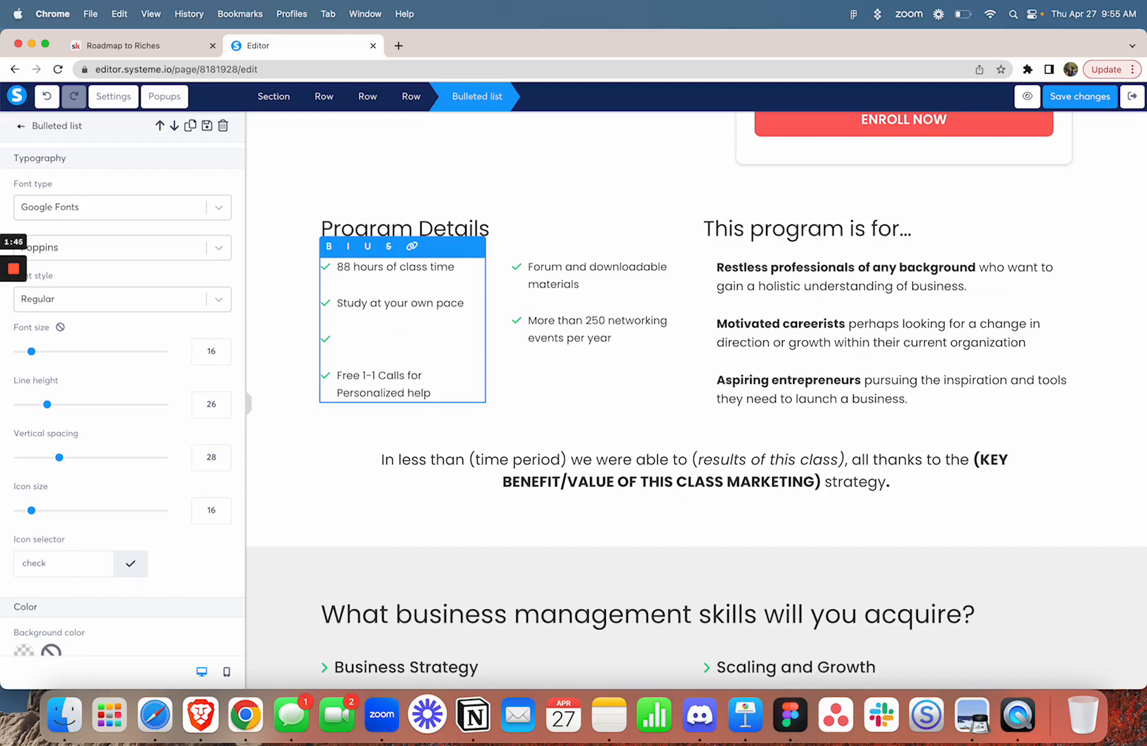
{"action": "type", "text": "Over 90+ Training MOdu"}
{"action": "key", "text": "BackSpace"}
{"action": "key", "text": "BackSpace"}
{"action": "key", "text": "BackSpace"}
{"action": "type", "text": "odul"}
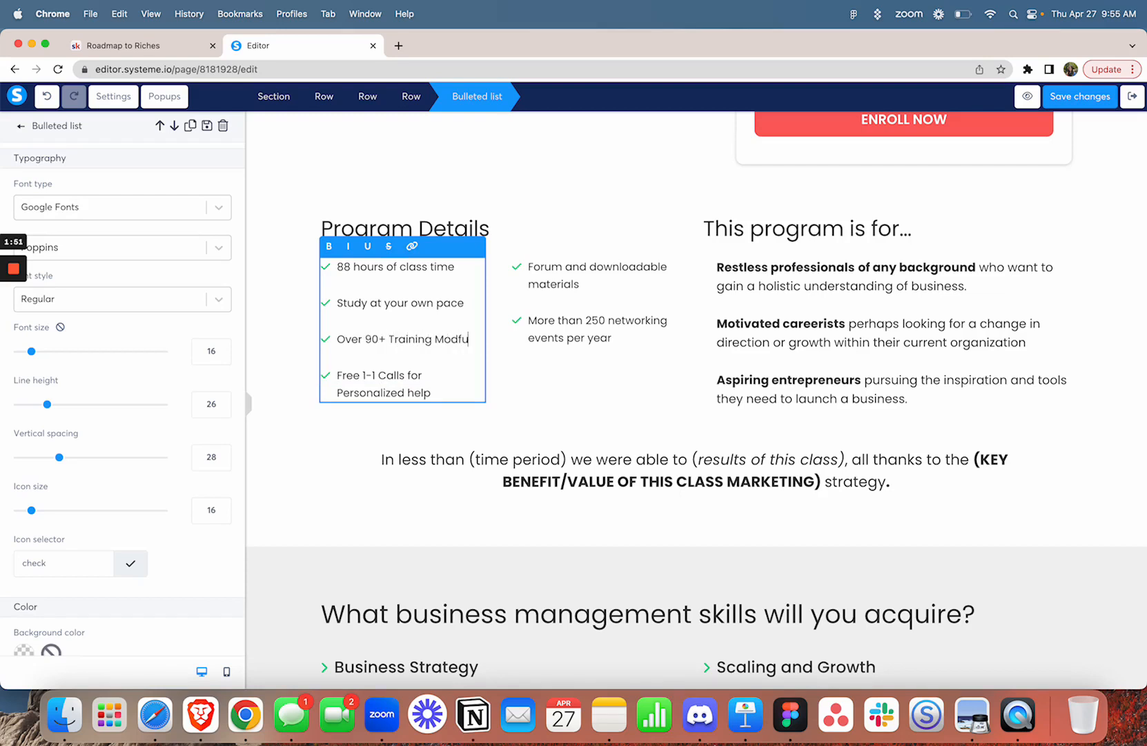
{"action": "type", "text": "es"}
- Replace the "88 hours of class time" bullet with "Business Development, Marketing, and Automation" and leave the list
{"action": "key", "text": "Up"}
{"action": "key", "text": "Up"}
{"action": "key", "text": "BackSpace"}
{"action": "key", "text": "BackSpace"}
{"action": "key", "text": "BackSpace"}
{"action": "key", "text": "BackSpace"}
{"action": "key", "text": "BackSpace"}
{"action": "key", "text": "BackSpace"}
{"action": "key", "text": "BackSpace"}
{"action": "key", "text": "BackSpace"}
{"action": "key", "text": "BackSpace"}
{"action": "key", "text": "BackSpace"}
{"action": "key", "text": "BackSpace"}
{"action": "key", "text": "BackSpace"}
{"action": "key", "text": "BackSpace"}
{"action": "key", "text": "BackSpace"}
{"action": "key", "text": "BackSpace"}
{"action": "key", "text": "BackSpace"}
{"action": "key", "text": "BackSpace"}
{"action": "key", "text": "BackSpace"}
{"action": "key", "text": "BackSpace"}
{"action": "key", "text": "BackSpace"}
{"action": "key", "text": "BackSpace"}
{"action": "key", "text": "BackSpace"}
{"action": "type", "text": "Busines"}
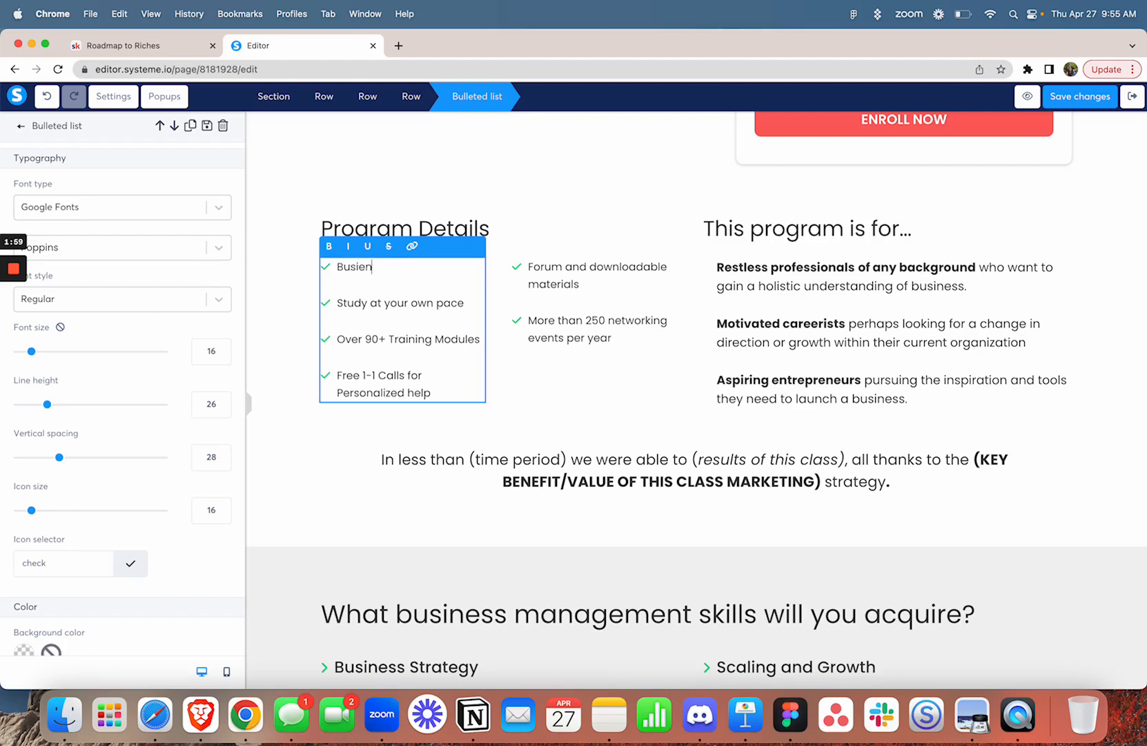
{"action": "key", "text": "BackSpace"}
{"action": "key", "text": "BackSpace"}
{"action": "key", "text": "BackSpace"}
{"action": "type", "text": "ness Devel"}
{"action": "key", "text": "BackSpace"}
{"action": "key", "text": "BackSpace"}
{"action": "key", "text": "BackSpace"}
{"action": "type", "text": "velopment, Marketing, "}
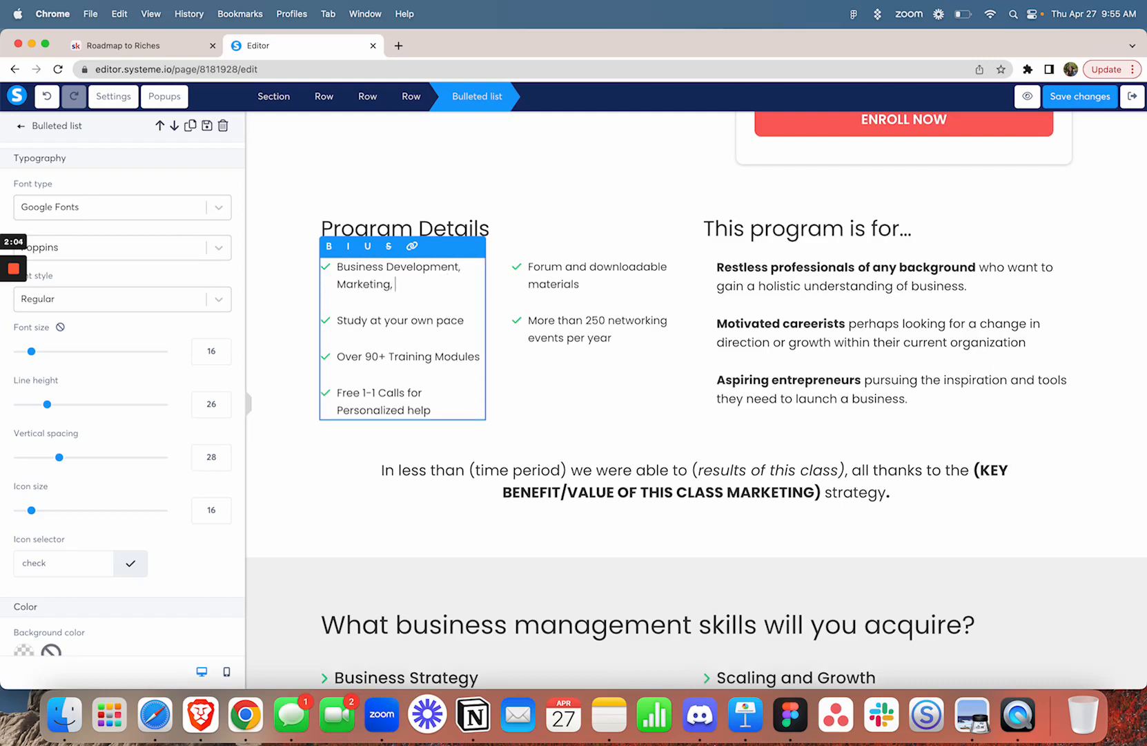
{"action": "type", "text": "and Automation"}
{"action": "left_click", "coordinate": [575, 209]}
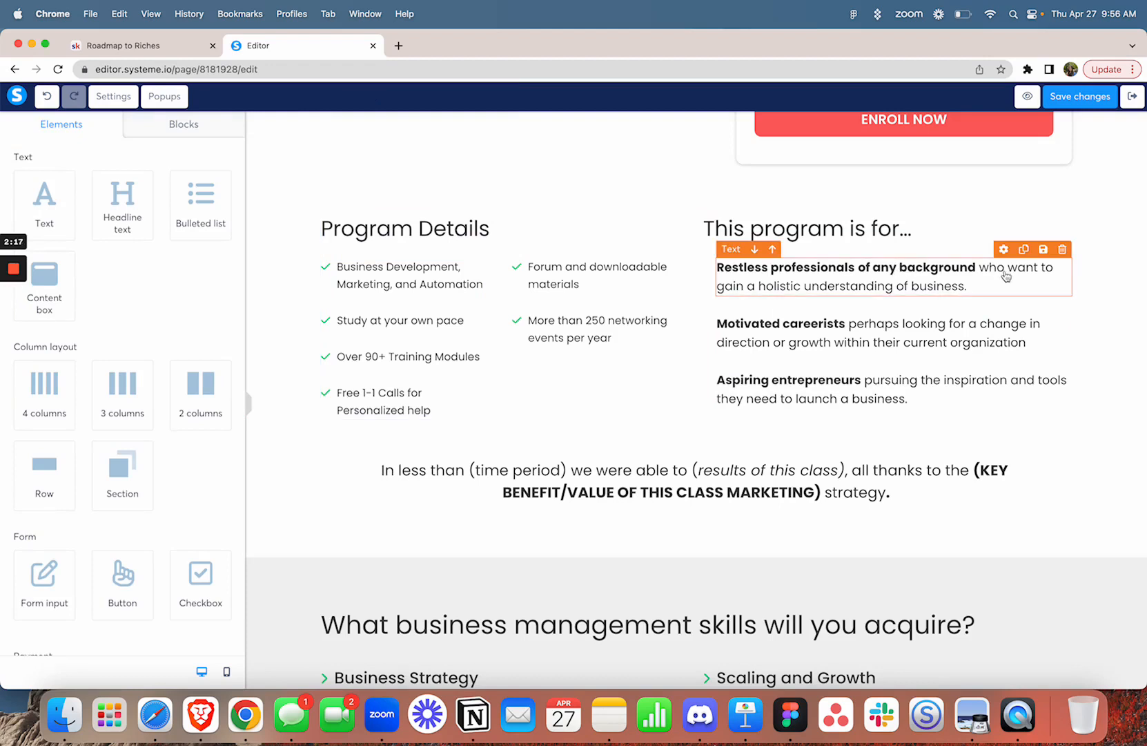
- Color the "Restless professionals of any background" paragraph under "This program is for..." red from the default colors
{"action": "left_click", "coordinate": [918, 288]}
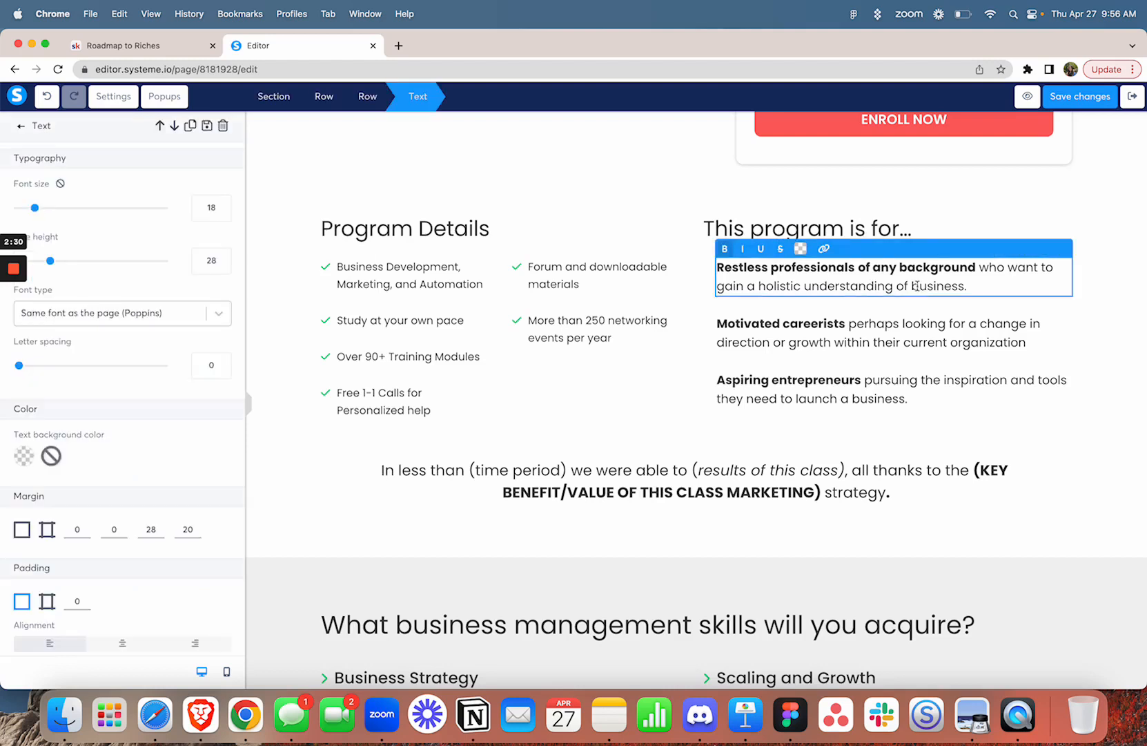
{"action": "left_click", "coordinate": [970, 285]}
{"action": "triple_click", "coordinate": [957, 276]}
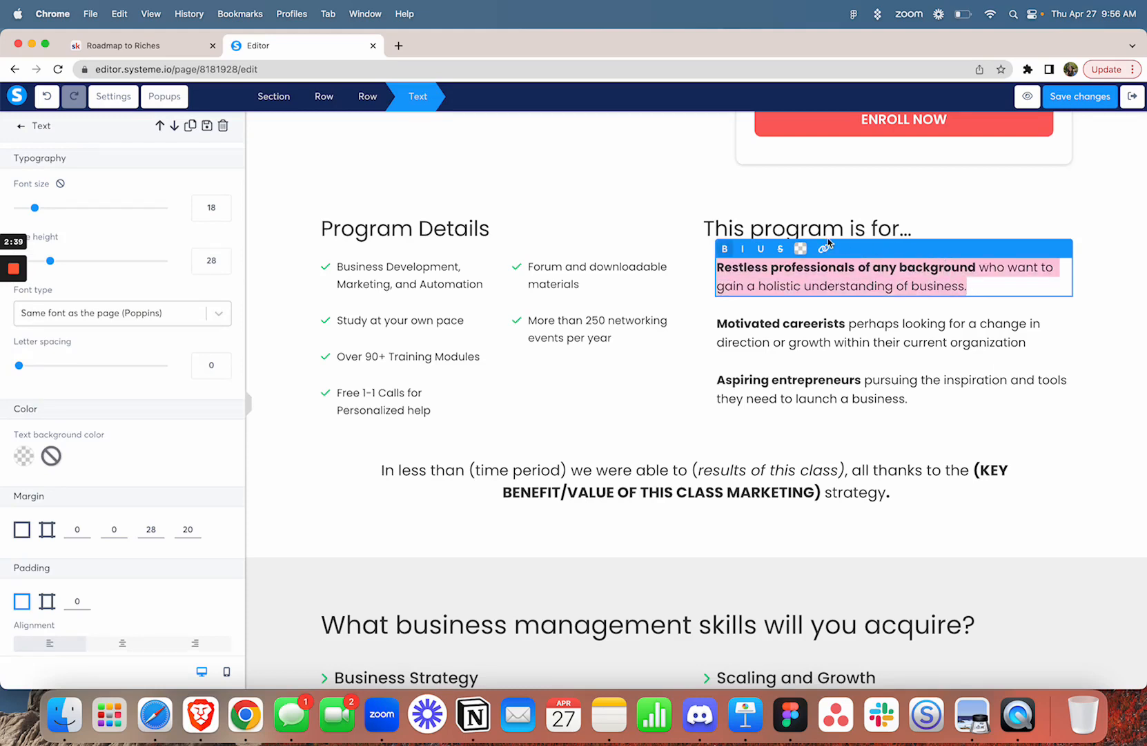
{"action": "left_click", "coordinate": [800, 249]}
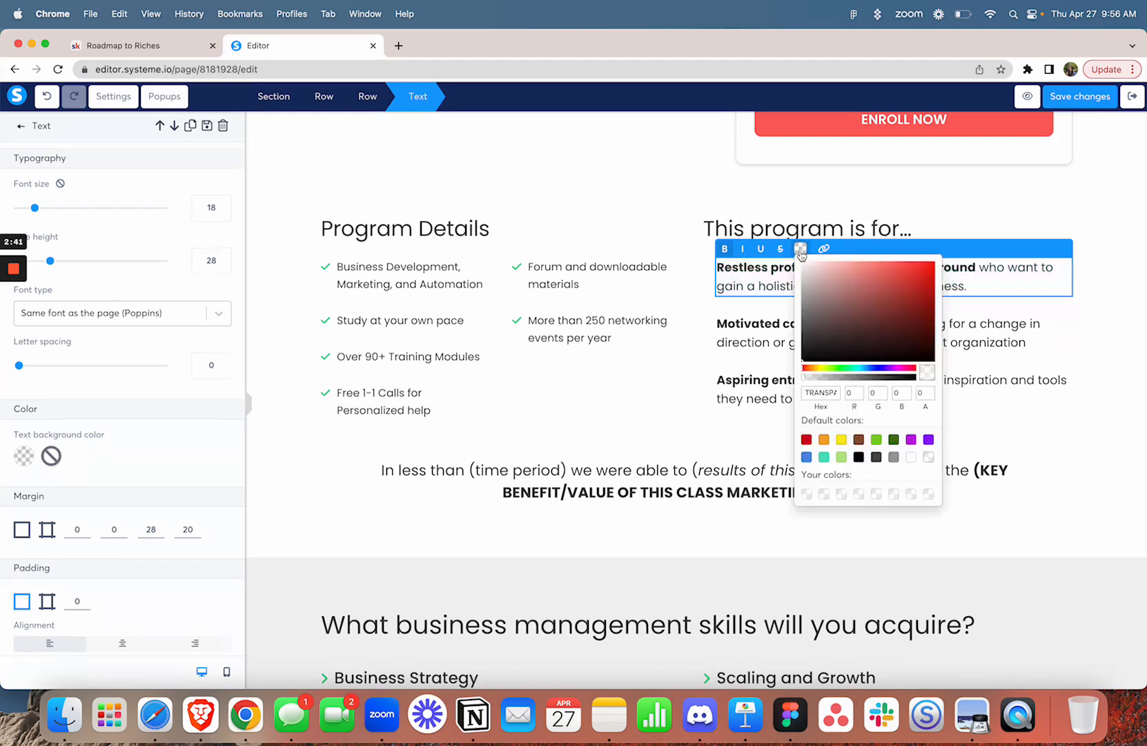
{"action": "left_click", "coordinate": [806, 440]}
{"action": "left_click", "coordinate": [759, 364]}
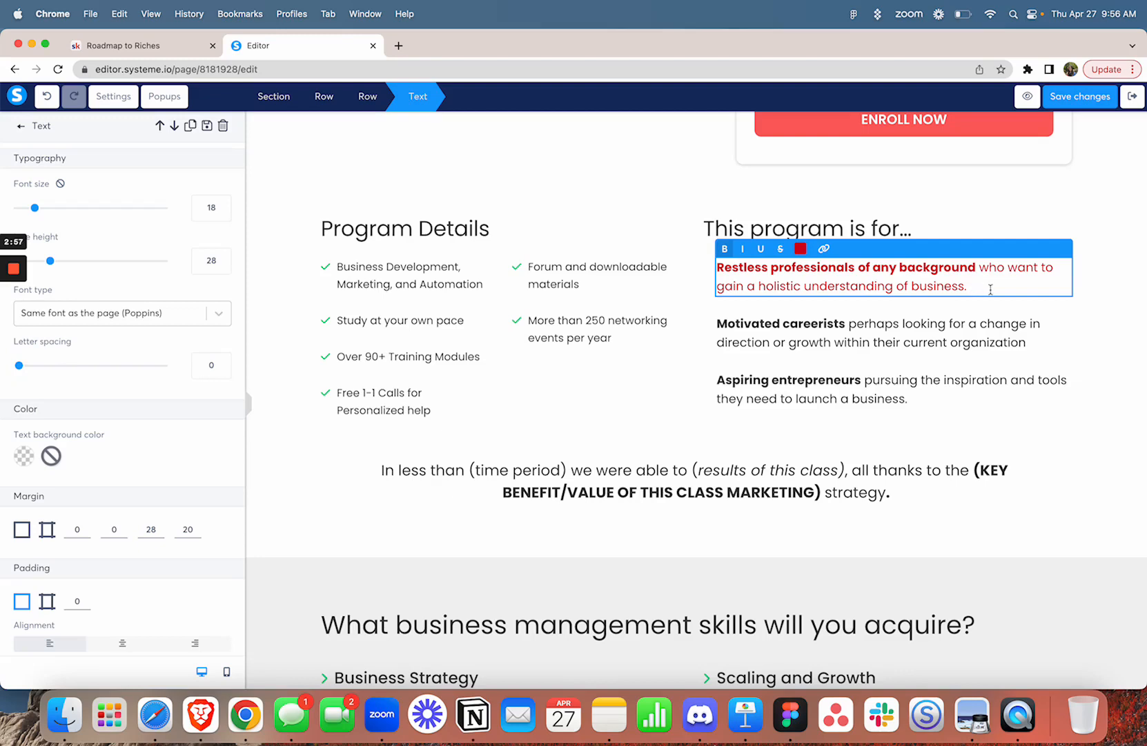
- Set the text color of the whole "Restless professionals of any background" paragraph to black and deselect it
{"action": "left_click_drag", "start_coordinate": [991, 289], "coordinate": [940, 256]}
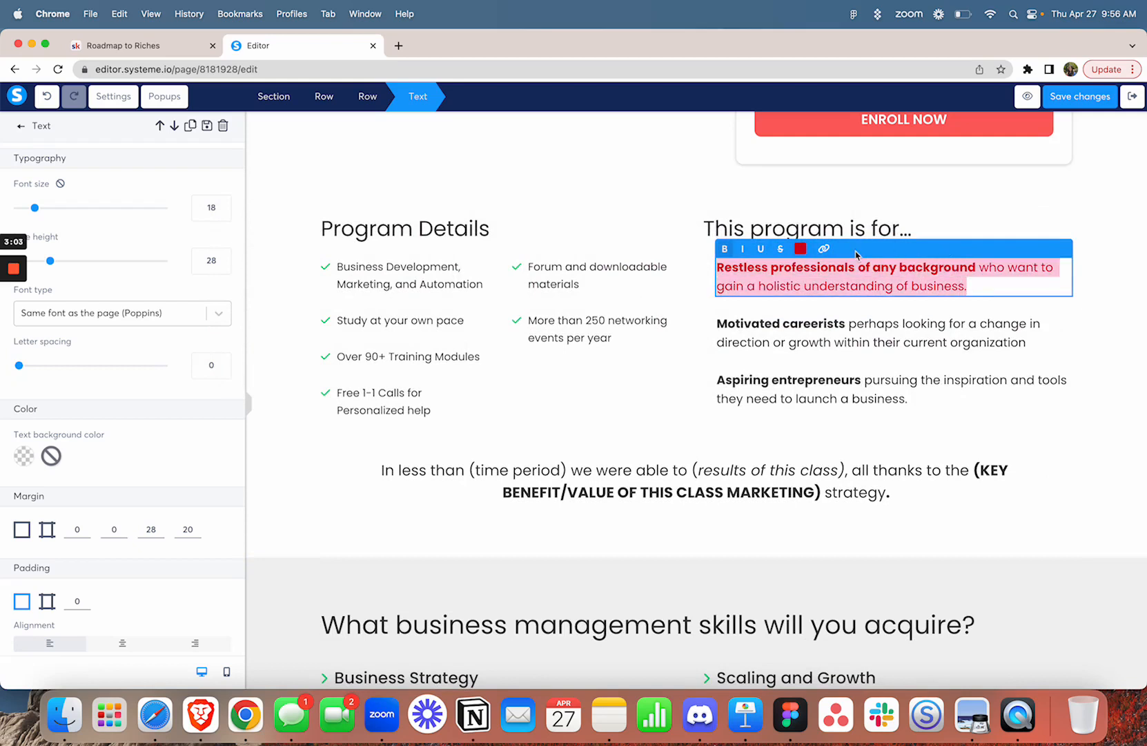
{"action": "left_click", "coordinate": [800, 250]}
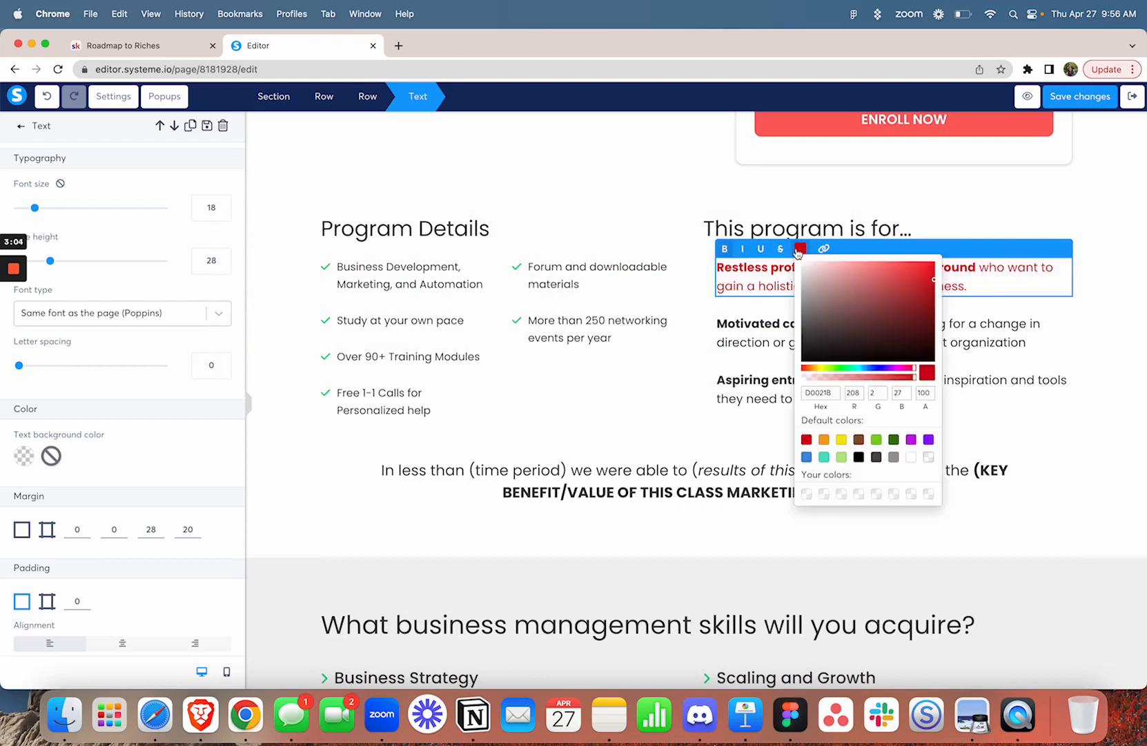
{"action": "left_click", "coordinate": [859, 457]}
{"action": "left_click", "coordinate": [716, 414]}
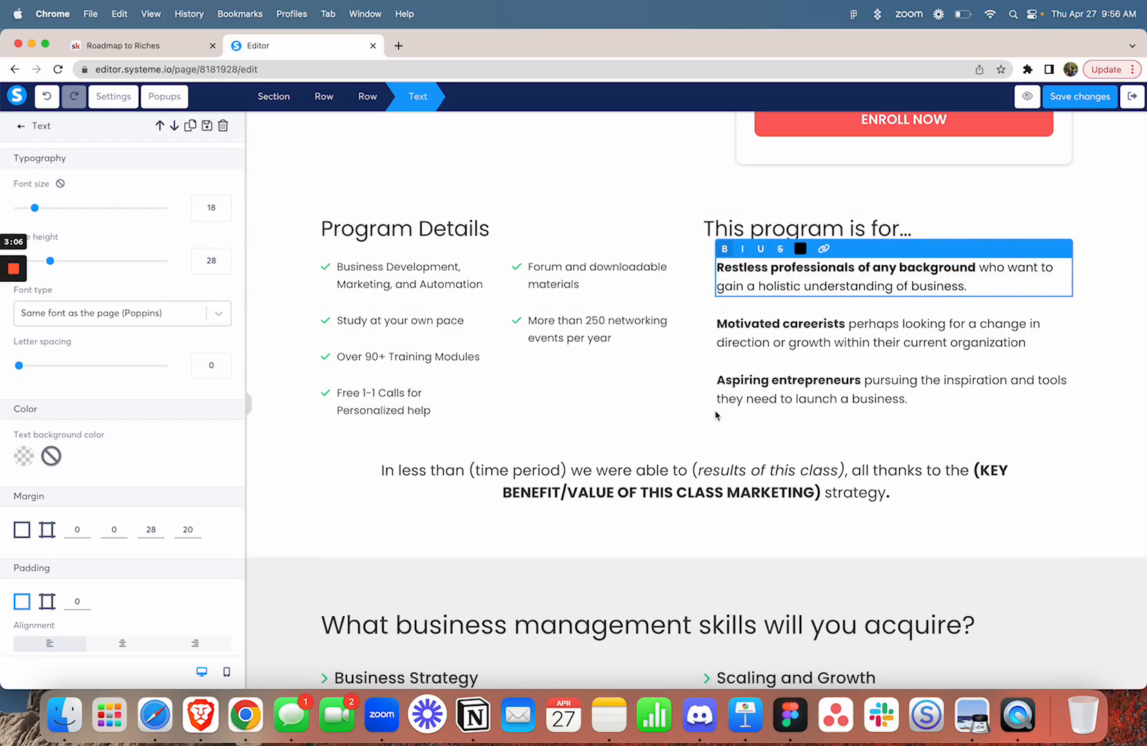
{"action": "left_click", "coordinate": [743, 520]}
{"action": "scroll", "coordinate": [743, 522], "scroll_direction": "down", "scroll_amount": 7}
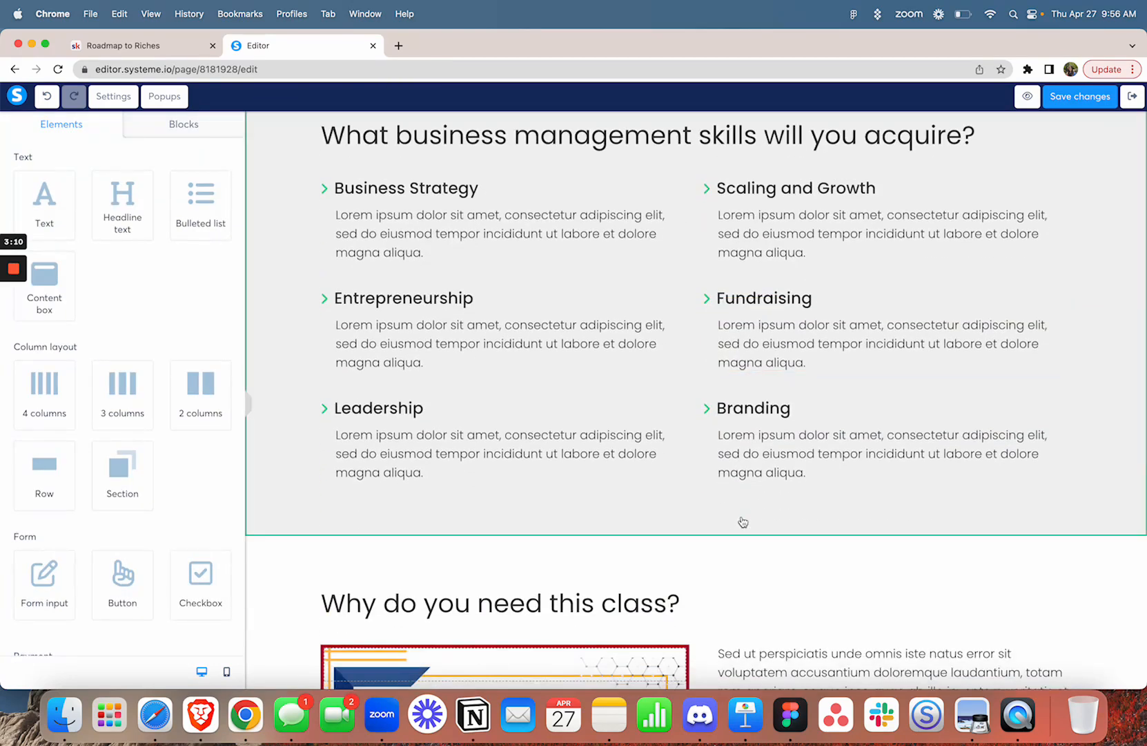
- Replace the certificate row's background image under "Why do you need this class?" with the already uploaded "TRAINING" online course mockup image
{"action": "scroll", "coordinate": [743, 522], "scroll_direction": "up", "scroll_amount": 2}
{"action": "scroll", "coordinate": [742, 521], "scroll_direction": "down", "scroll_amount": 1}
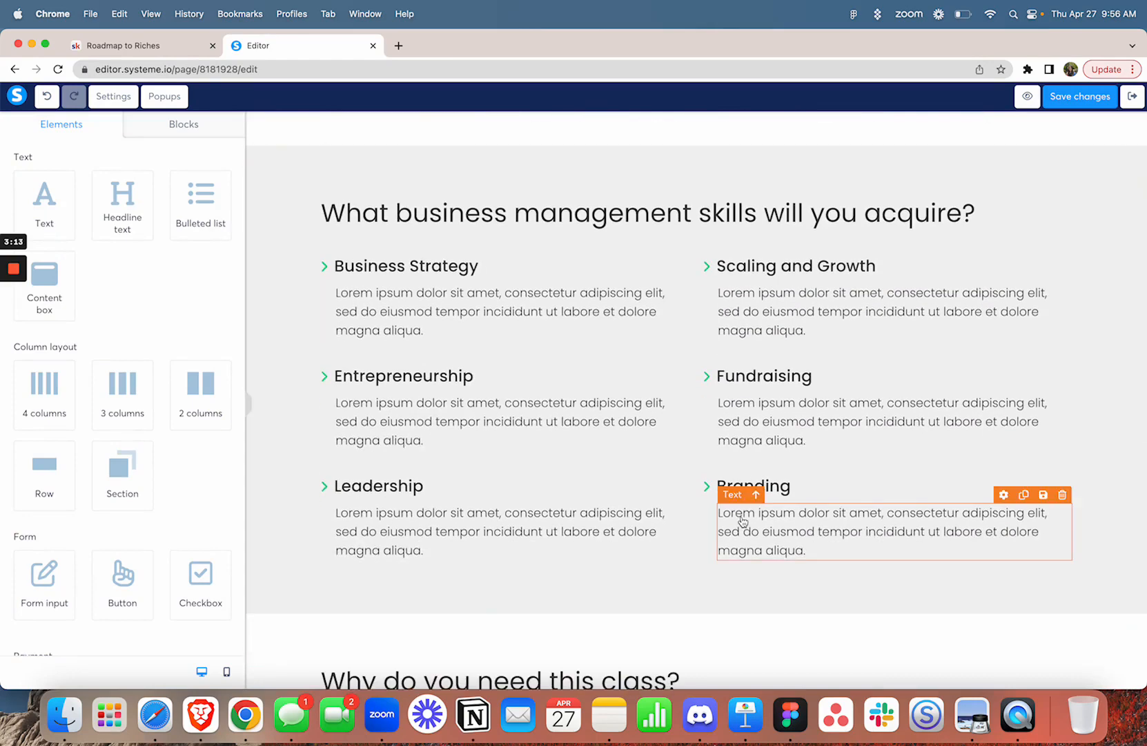
{"action": "scroll", "coordinate": [743, 522], "scroll_direction": "down", "scroll_amount": 8}
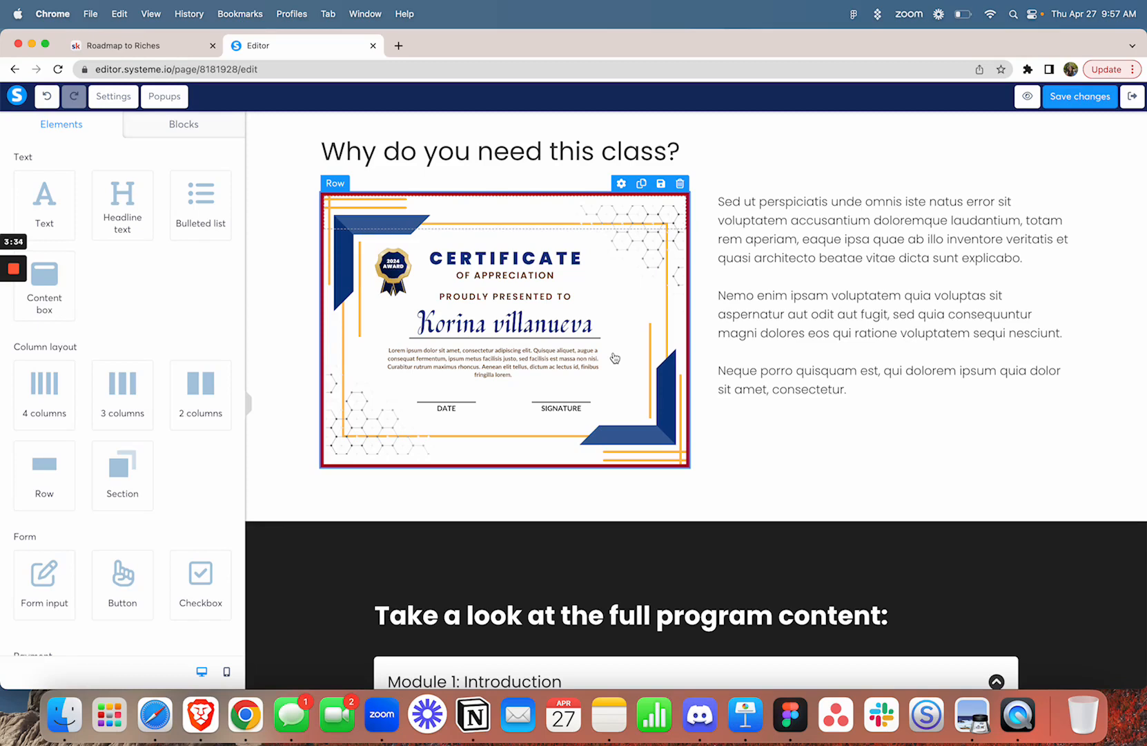
{"action": "left_click", "coordinate": [551, 308]}
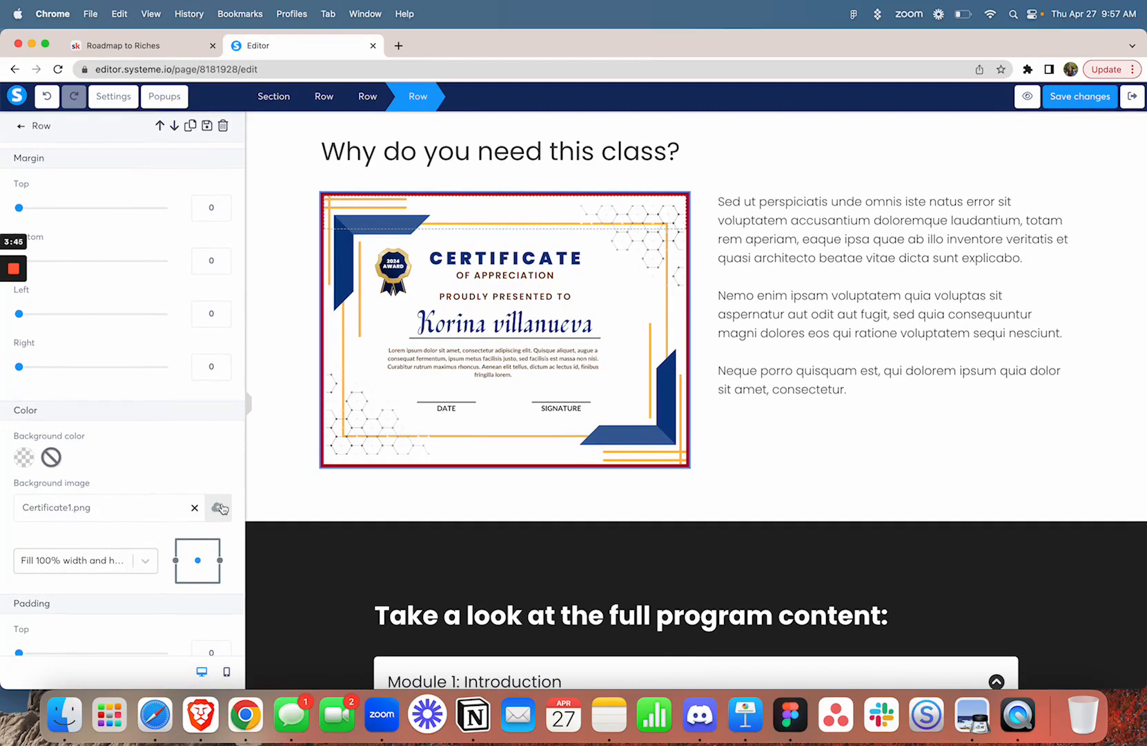
{"action": "left_click", "coordinate": [220, 508]}
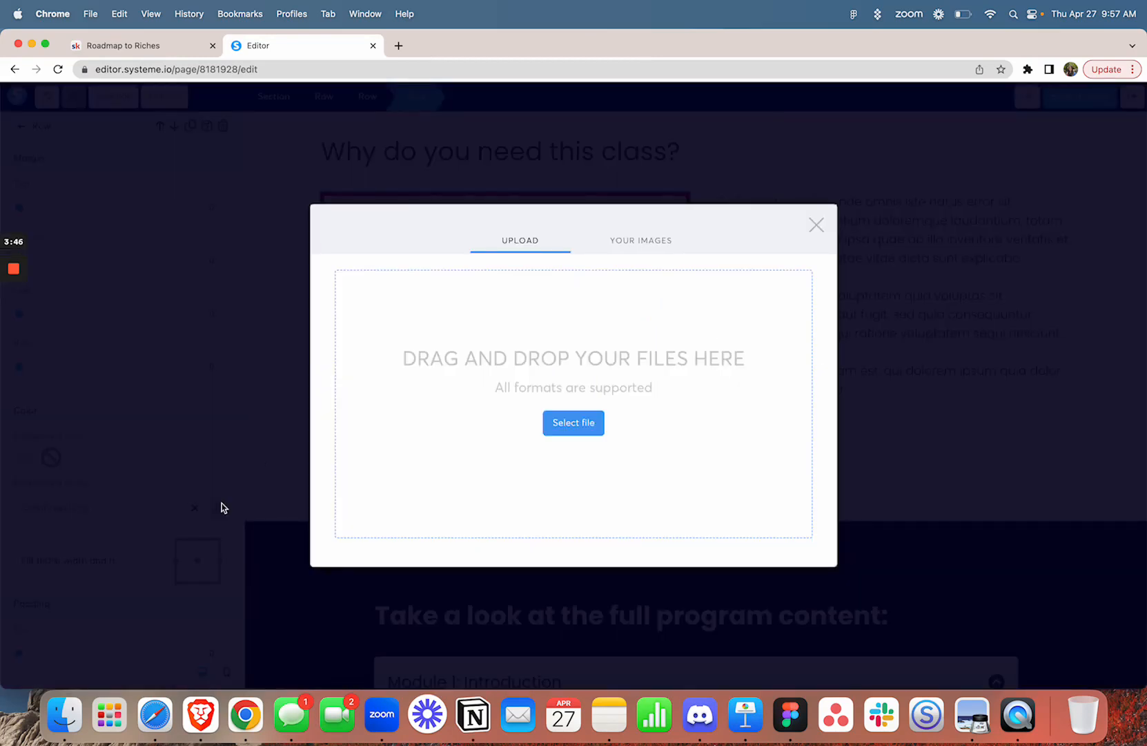
{"action": "left_click", "coordinate": [636, 240]}
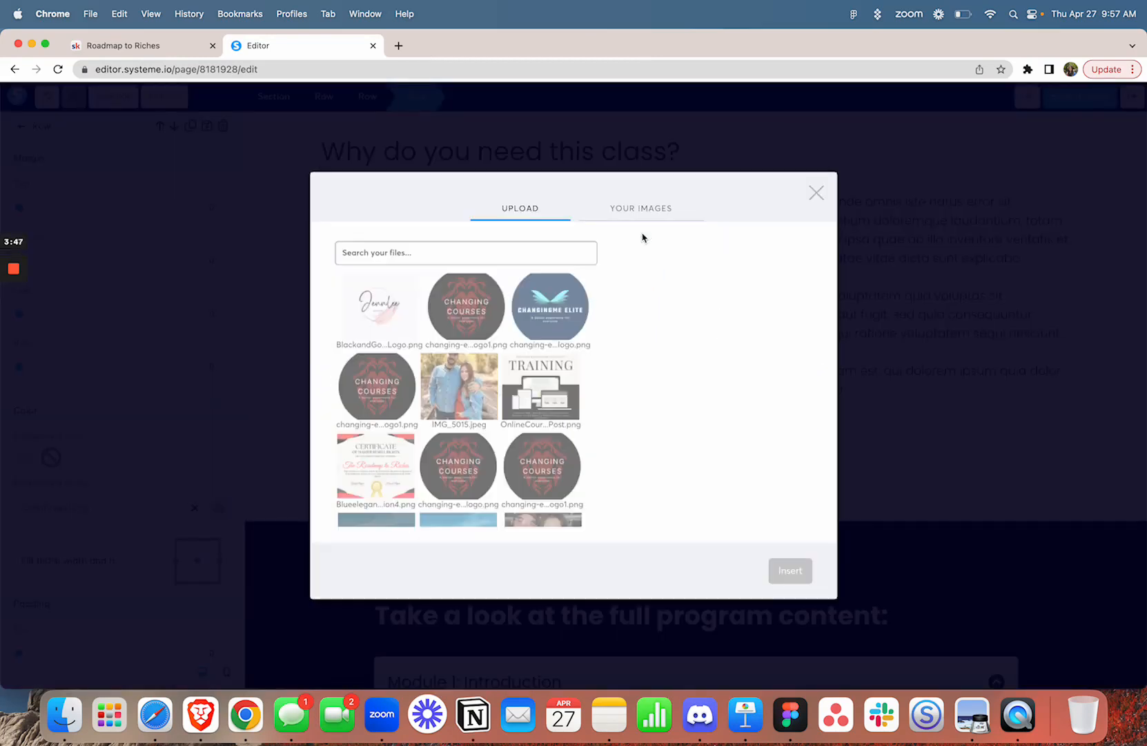
{"action": "left_click", "coordinate": [535, 396]}
{"action": "left_click", "coordinate": [792, 571]}
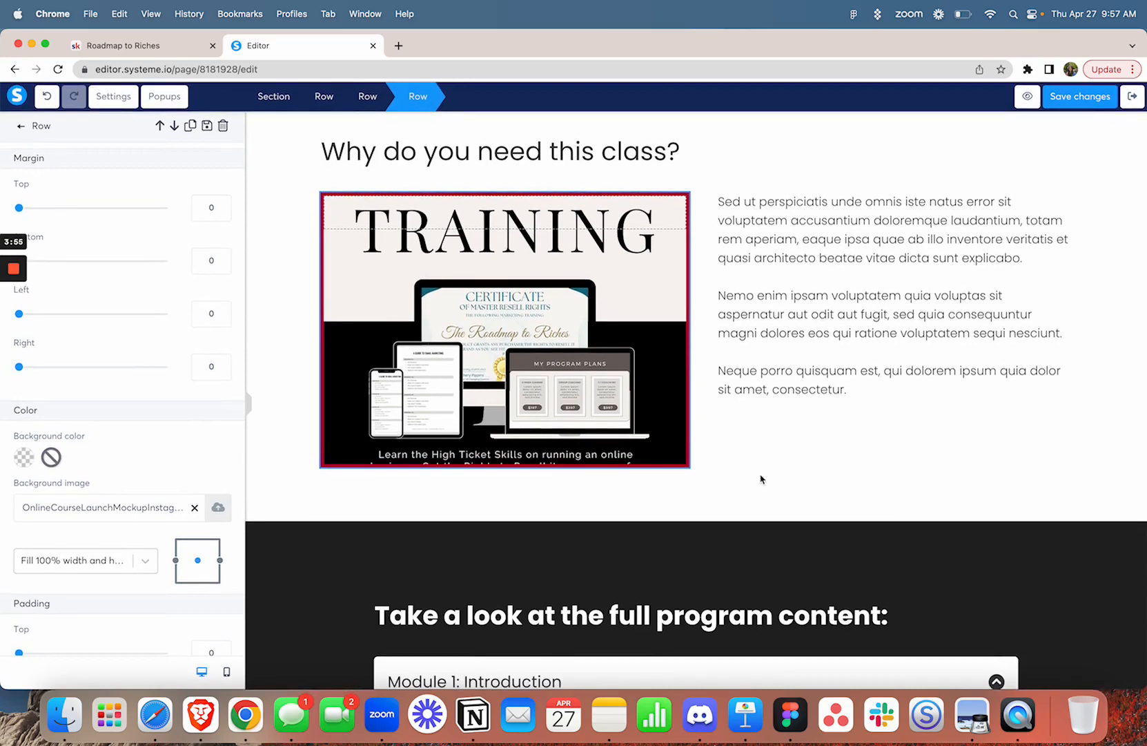
{"action": "left_click", "coordinate": [762, 474]}
{"action": "scroll", "coordinate": [763, 470], "scroll_direction": "down", "scroll_amount": 6}
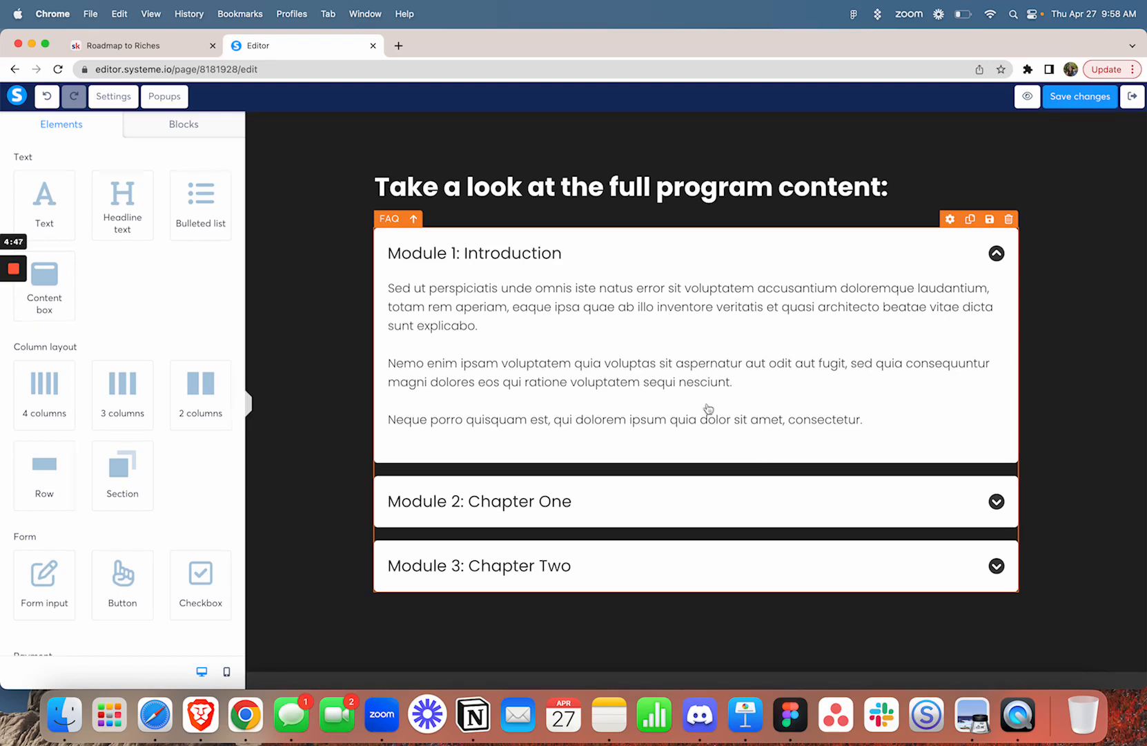
{"action": "left_click", "coordinate": [567, 257]}
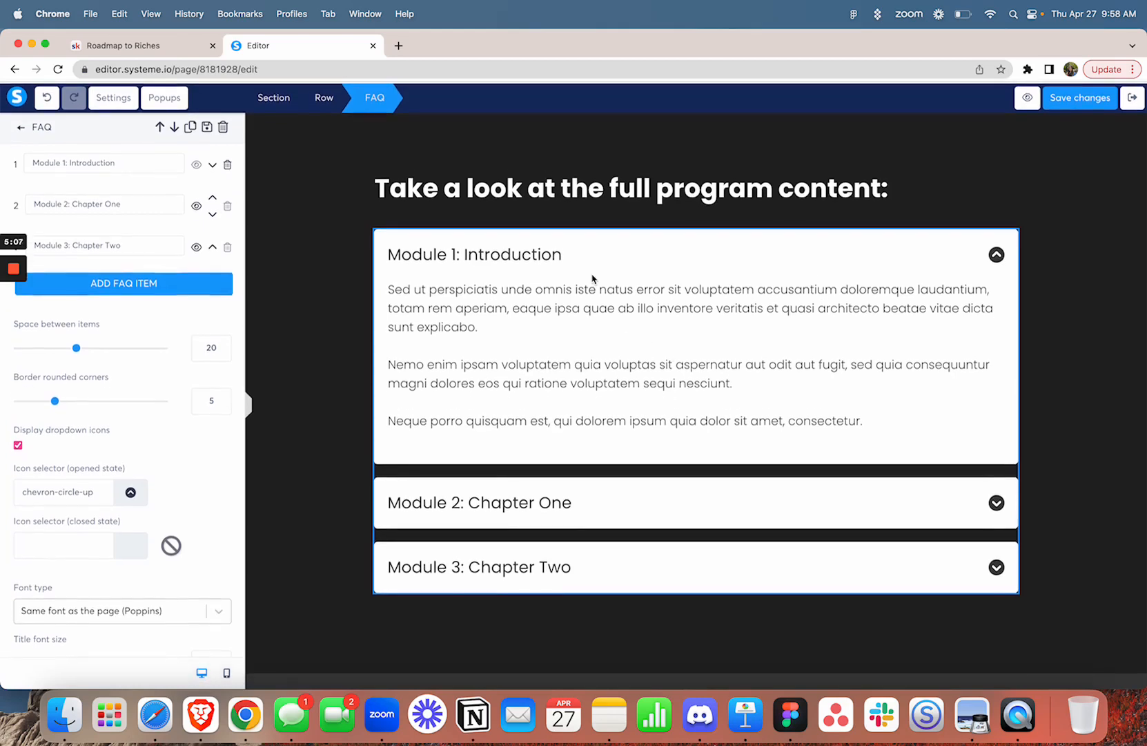
{"action": "left_click", "coordinate": [334, 246]}
{"action": "scroll", "coordinate": [566, 262], "scroll_direction": "up", "scroll_amount": 2}
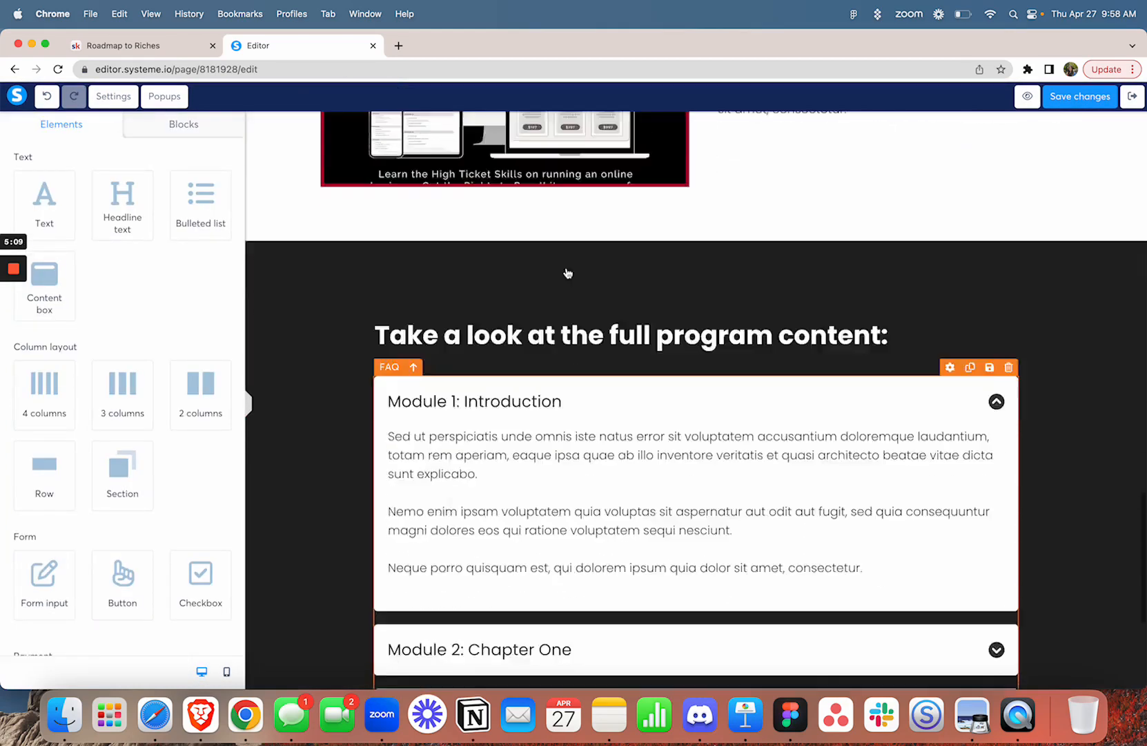
{"action": "scroll", "coordinate": [566, 271], "scroll_direction": "down", "scroll_amount": 3}
{"action": "scroll", "coordinate": [567, 273], "scroll_direction": "up", "scroll_amount": 2}
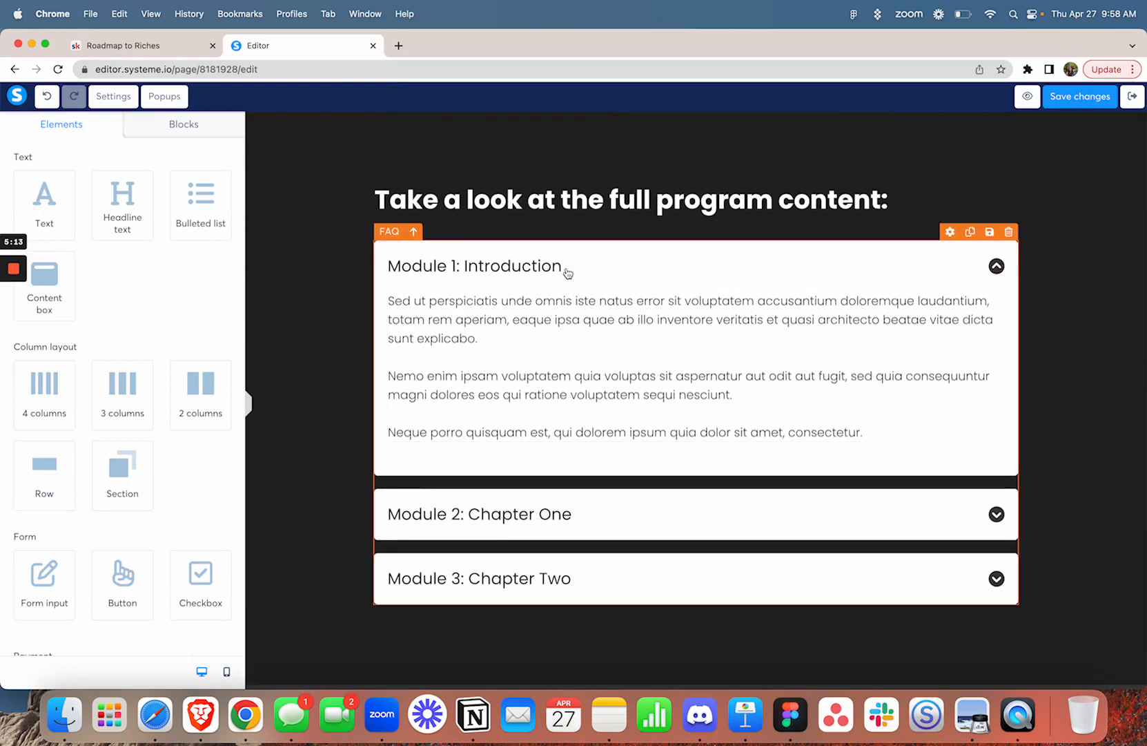
- Change the first FAQ item's title in the program content section to "Module 1: Introduction to Digital Marketing"
{"action": "left_click", "coordinate": [798, 275]}
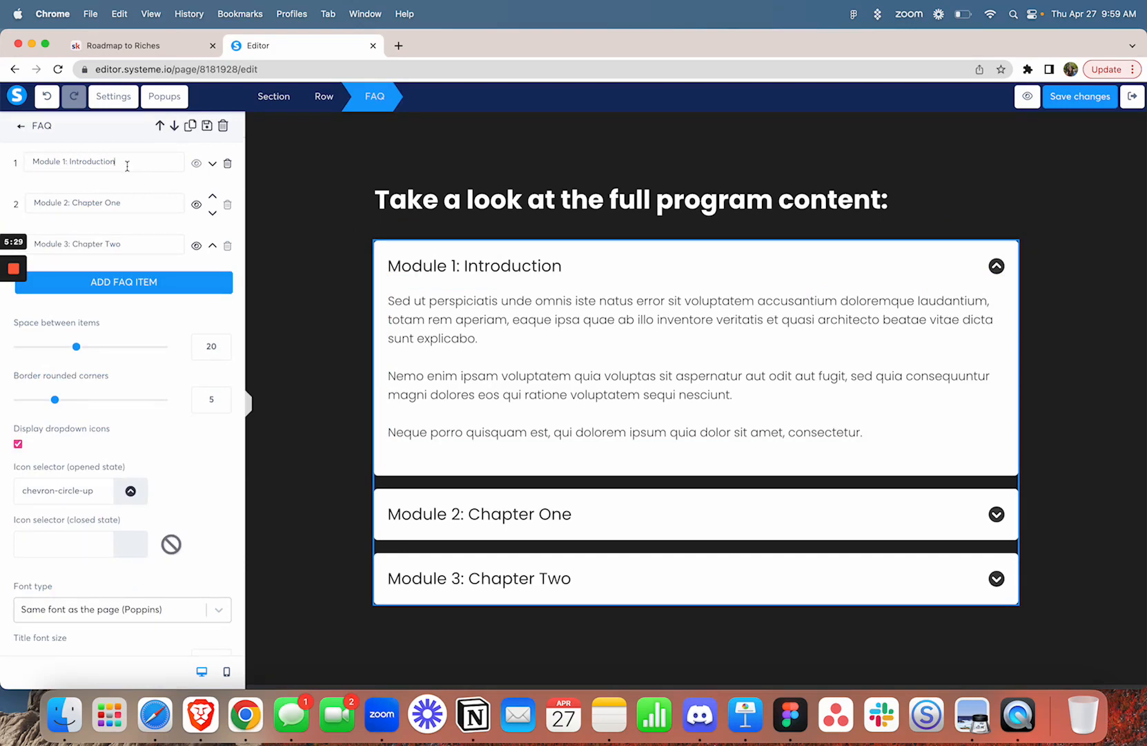
{"action": "key", "text": "BackSpace"}
{"action": "key", "text": "BackSpace"}
{"action": "key", "text": "BackSpace"}
{"action": "key", "text": "BackSpace"}
{"action": "key", "text": "BackSpace"}
{"action": "key", "text": "BackSpace"}
{"action": "key", "text": "BackSpace"}
{"action": "key", "text": "BackSpace"}
{"action": "key", "text": "BackSpace"}
{"action": "key", "text": "BackSpace"}
{"action": "key", "text": "BackSpace"}
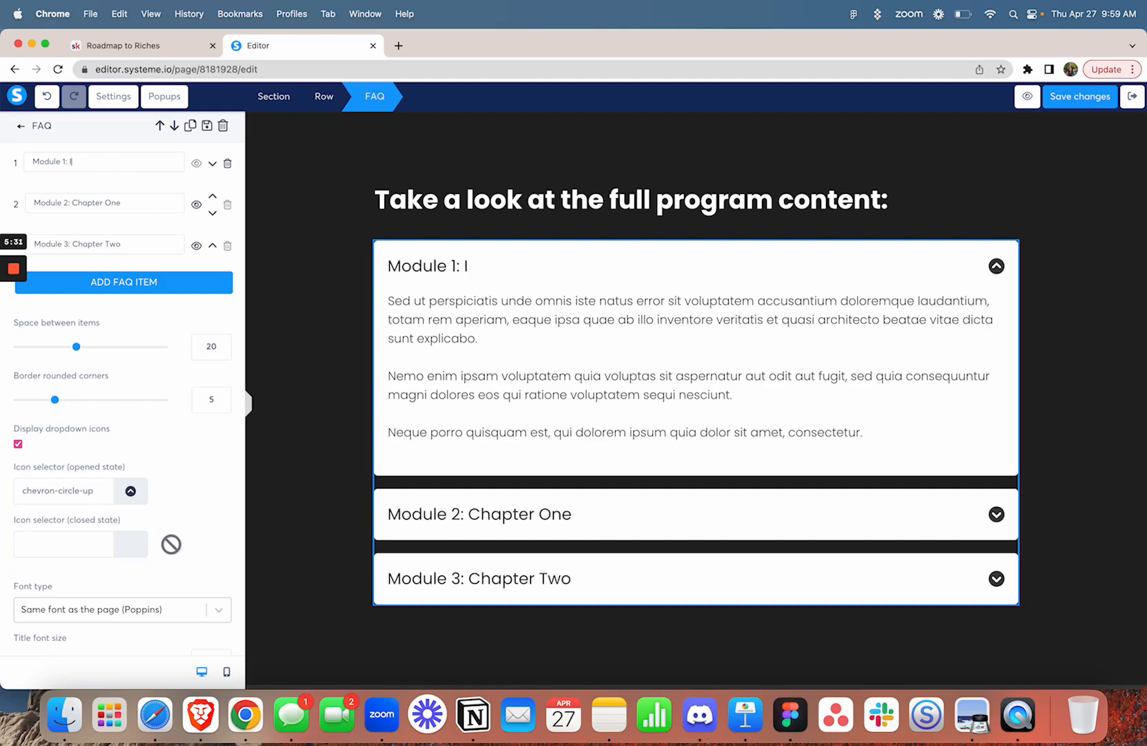
{"action": "key", "text": "BackSpace"}
{"action": "type", "text": "Infor"}
{"action": "key", "text": "BackSpace"}
{"action": "key", "text": "BackSpace"}
{"action": "key", "text": "BackSpace"}
{"action": "type", "text": "tor"}
{"action": "key", "text": "BackSpace"}
{"action": "key", "text": "BackSpace"}
{"action": "type", "text": "rofuc"}
{"action": "key", "text": "BackSpace"}
{"action": "key", "text": "BackSpace"}
{"action": "key", "text": "BackSpace"}
{"action": "type", "text": "duc"}
{"action": "key", "text": "BackSpace"}
{"action": "type", "text": "uction"}
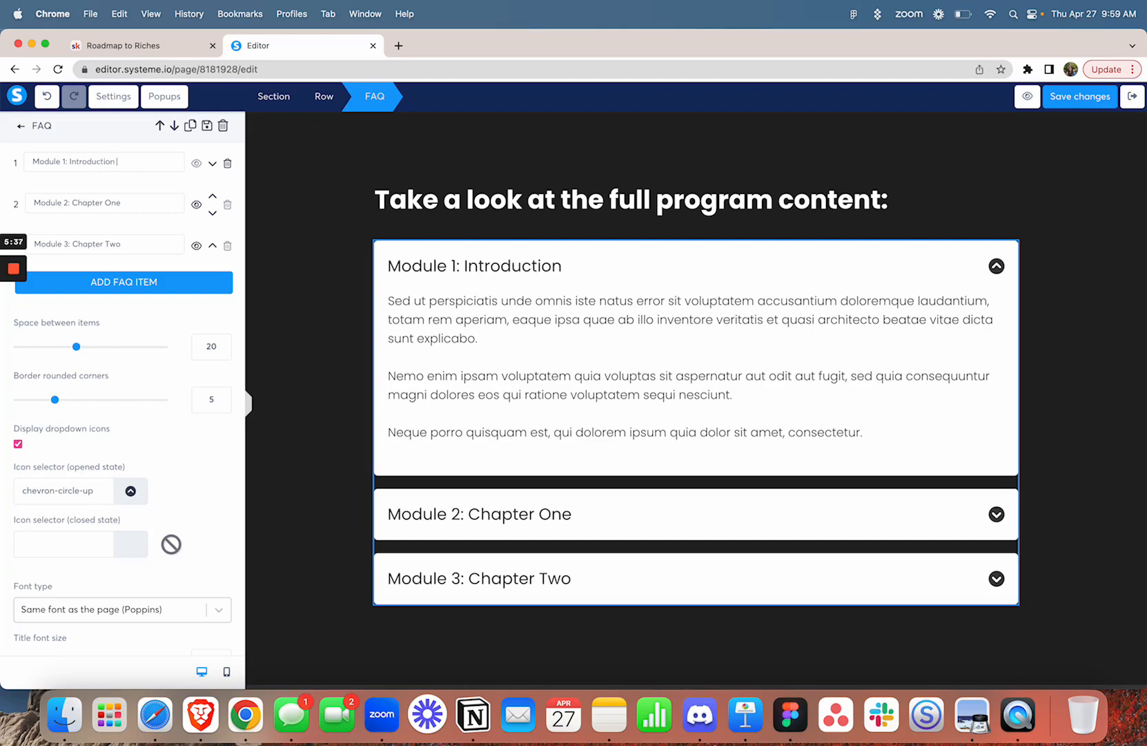
{"action": "type", "text": " to Digital"}
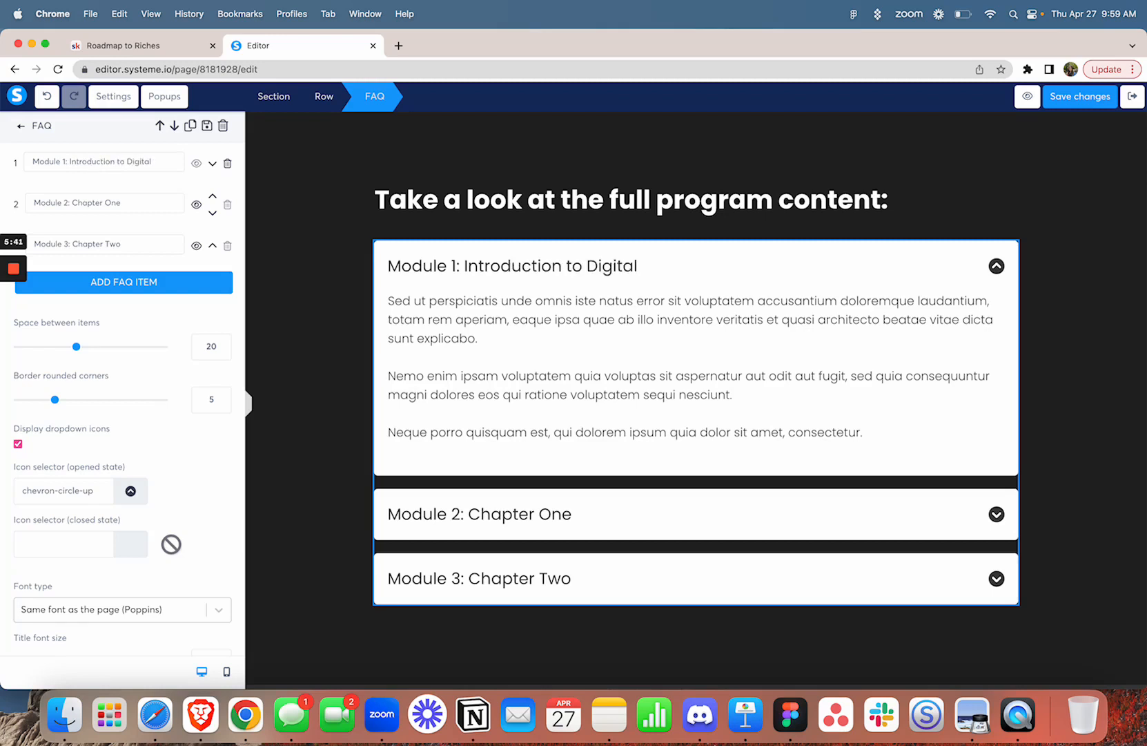
{"action": "type", "text": " Marketing"}
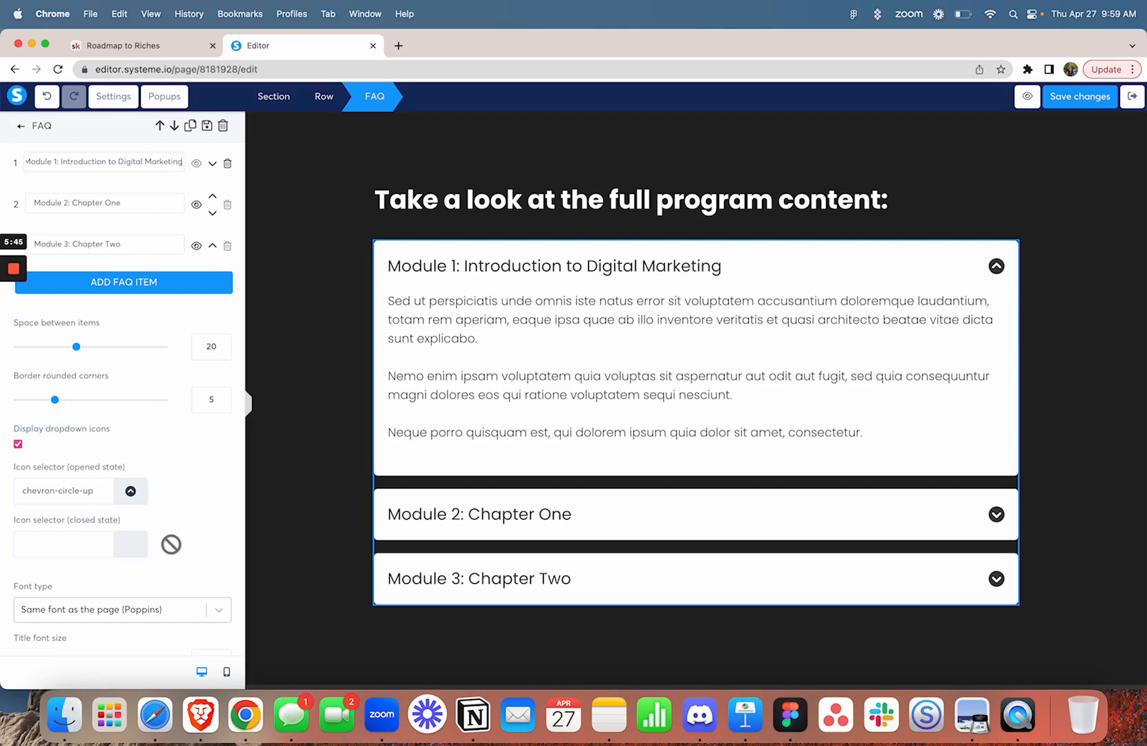
- Replace all the placeholder text inside Module 1 with "Intro to Digital Marketing" and leave the text block
{"action": "left_click", "coordinate": [693, 383]}
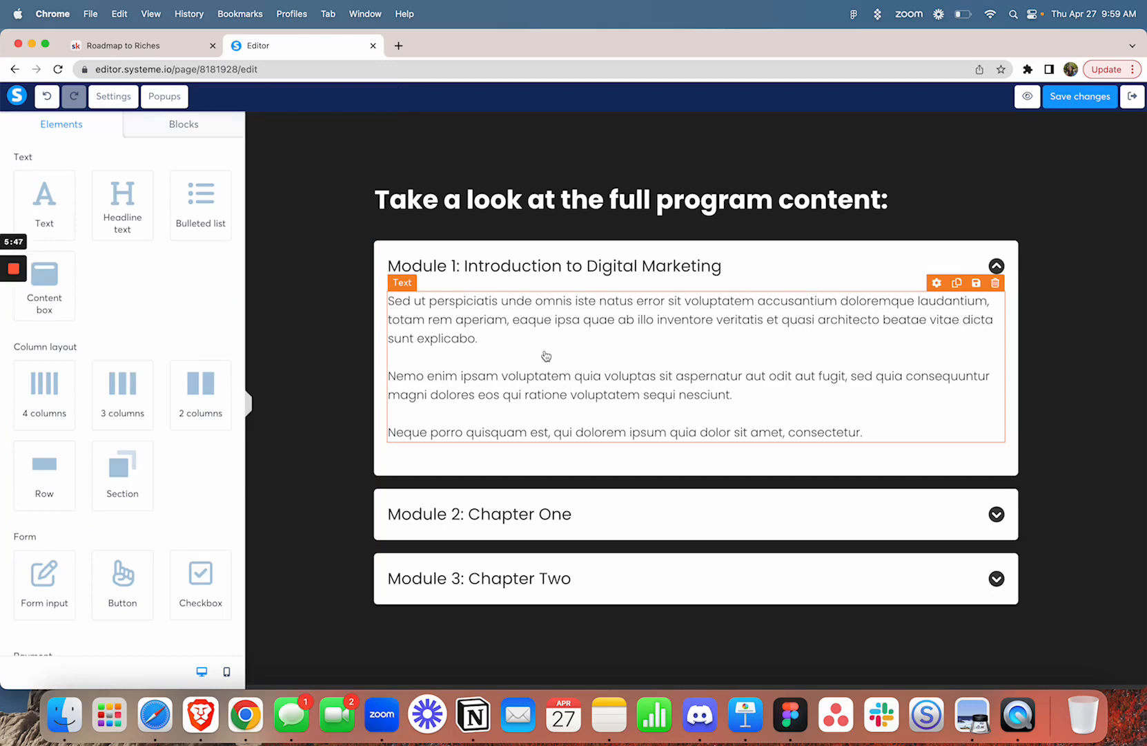
{"action": "left_click", "coordinate": [816, 409]}
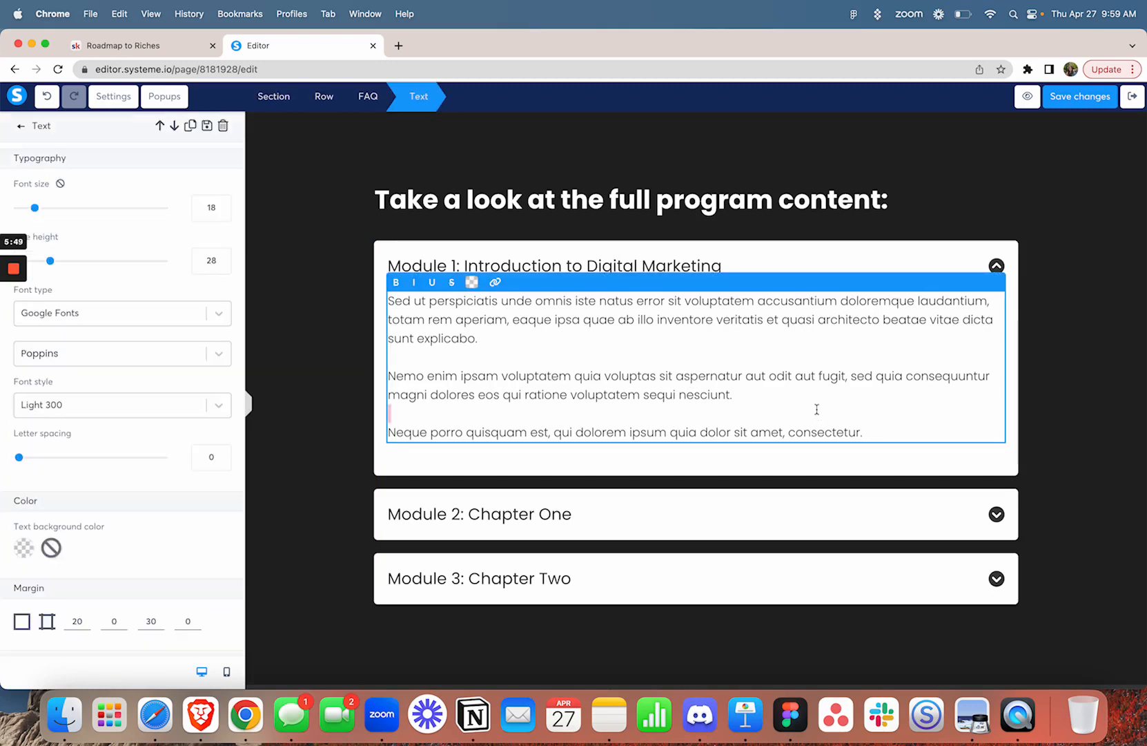
{"action": "left_click_drag", "start_coordinate": [878, 435], "coordinate": [388, 301]}
{"action": "key", "text": "BackSpace"}
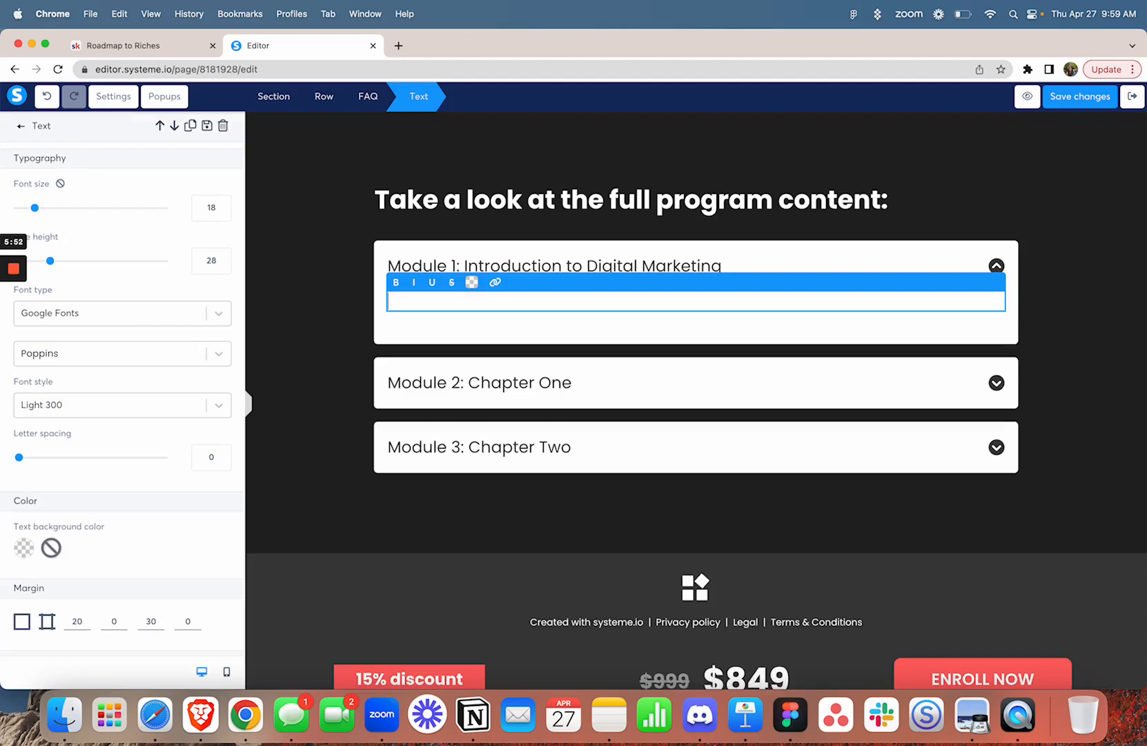
{"action": "type", "text": "Intro to Digital Marketing"}
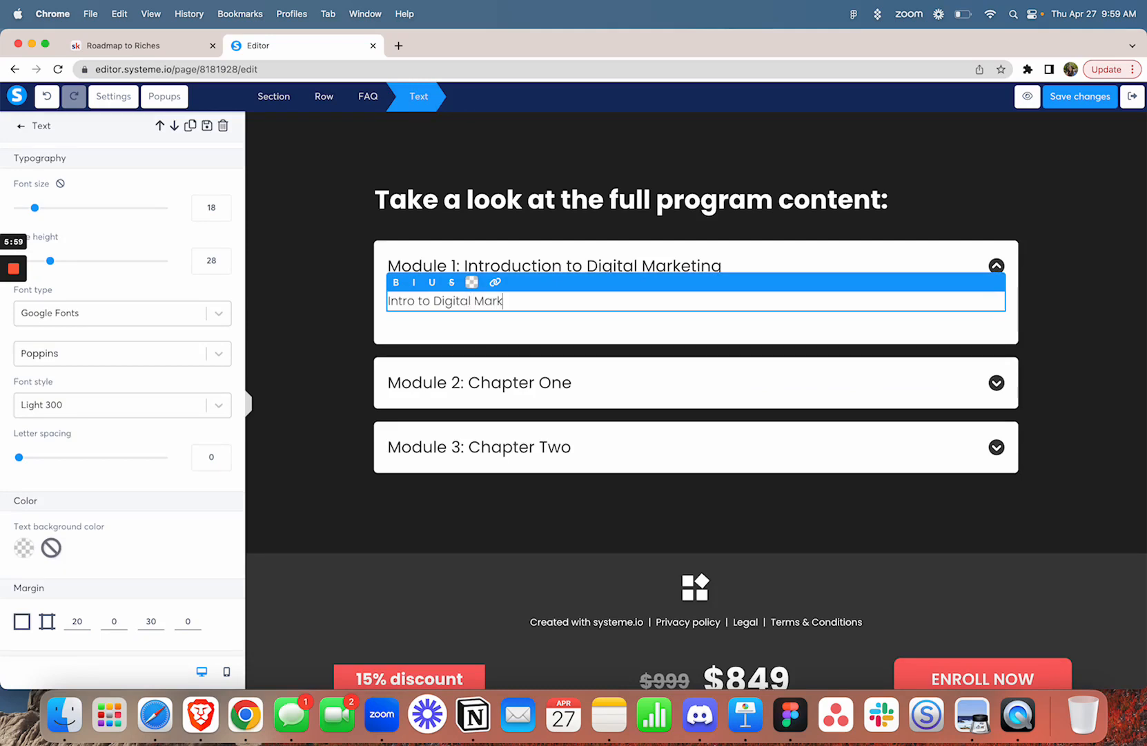
{"action": "left_click", "coordinate": [771, 390]}
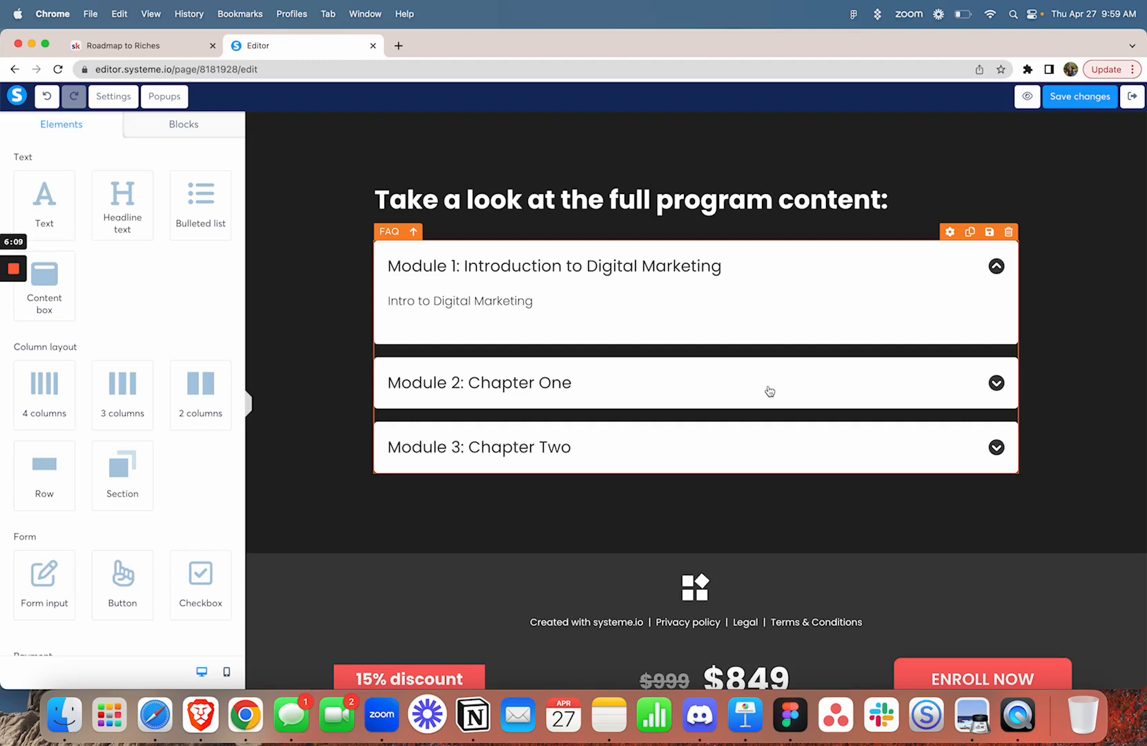
- Change the second FAQ item's title to "Module 2: How to set up your sales info"
{"action": "left_click", "coordinate": [668, 394]}
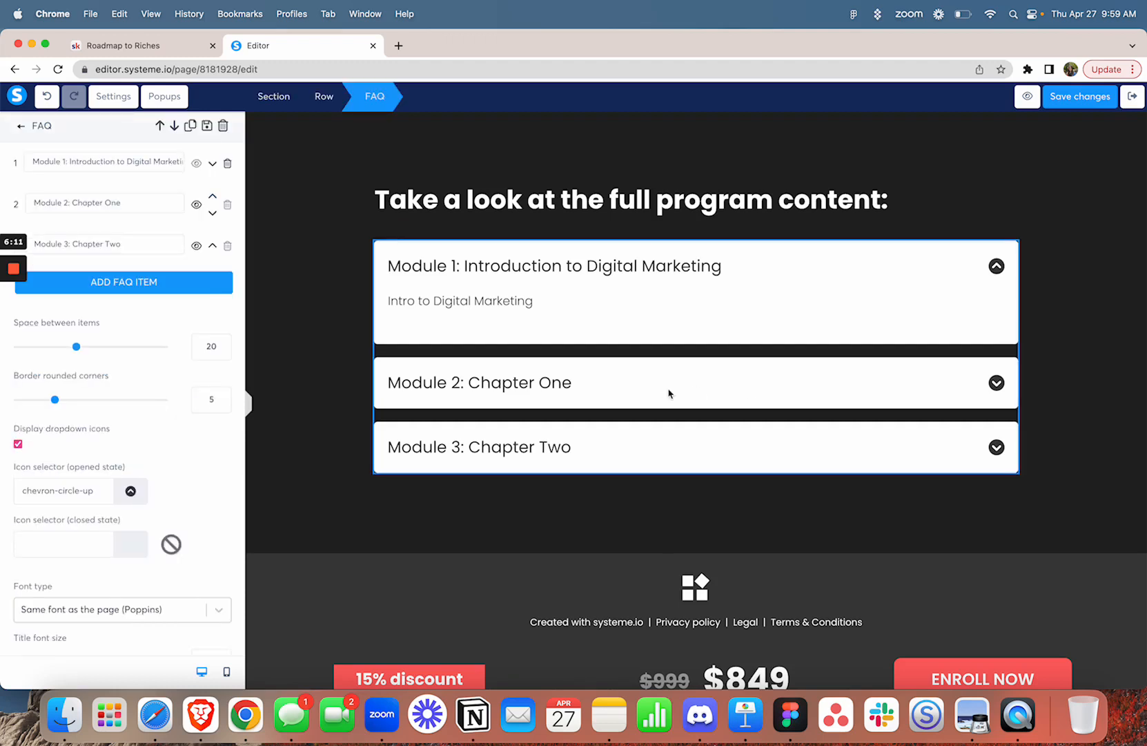
{"action": "left_click", "coordinate": [148, 201]}
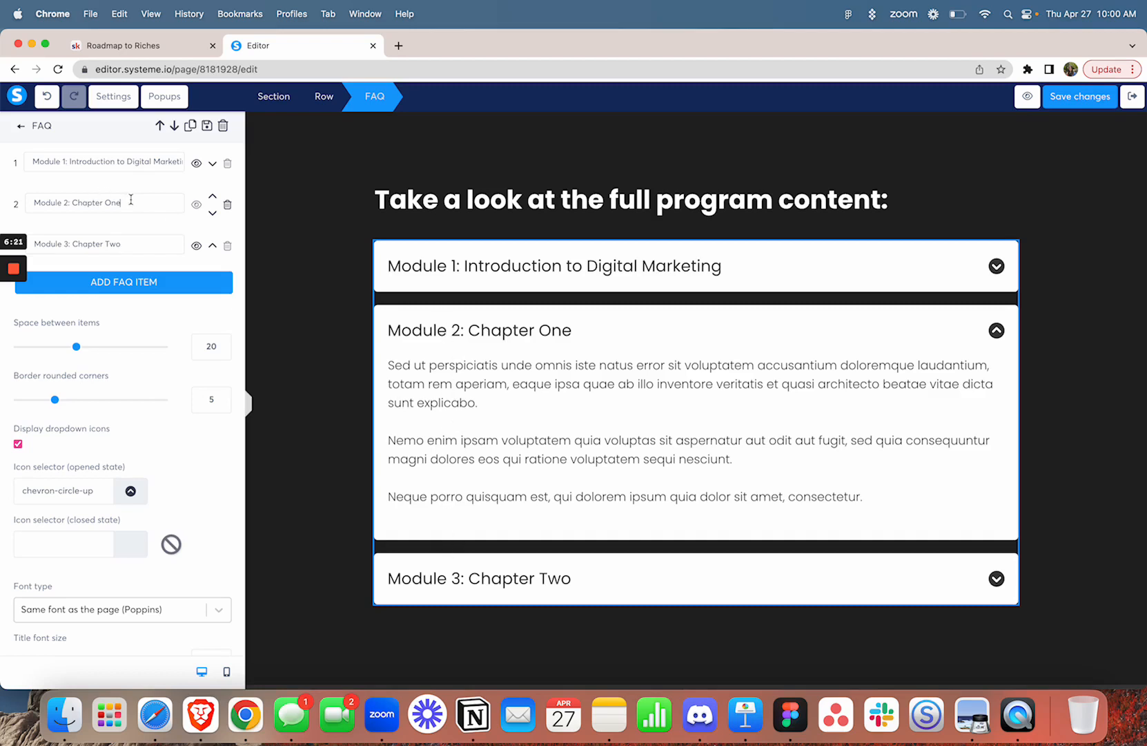
{"action": "key", "text": "BackSpace"}
{"action": "key", "text": "BackSpace"}
{"action": "key", "text": "BackSpace"}
{"action": "key", "text": "BackSpace"}
{"action": "key", "text": "BackSpace"}
{"action": "key", "text": "BackSpace"}
{"action": "key", "text": "BackSpace"}
{"action": "key", "text": "BackSpace"}
{"action": "key", "text": "BackSpace"}
{"action": "key", "text": "BackSpace"}
{"action": "key", "text": "BackSpace"}
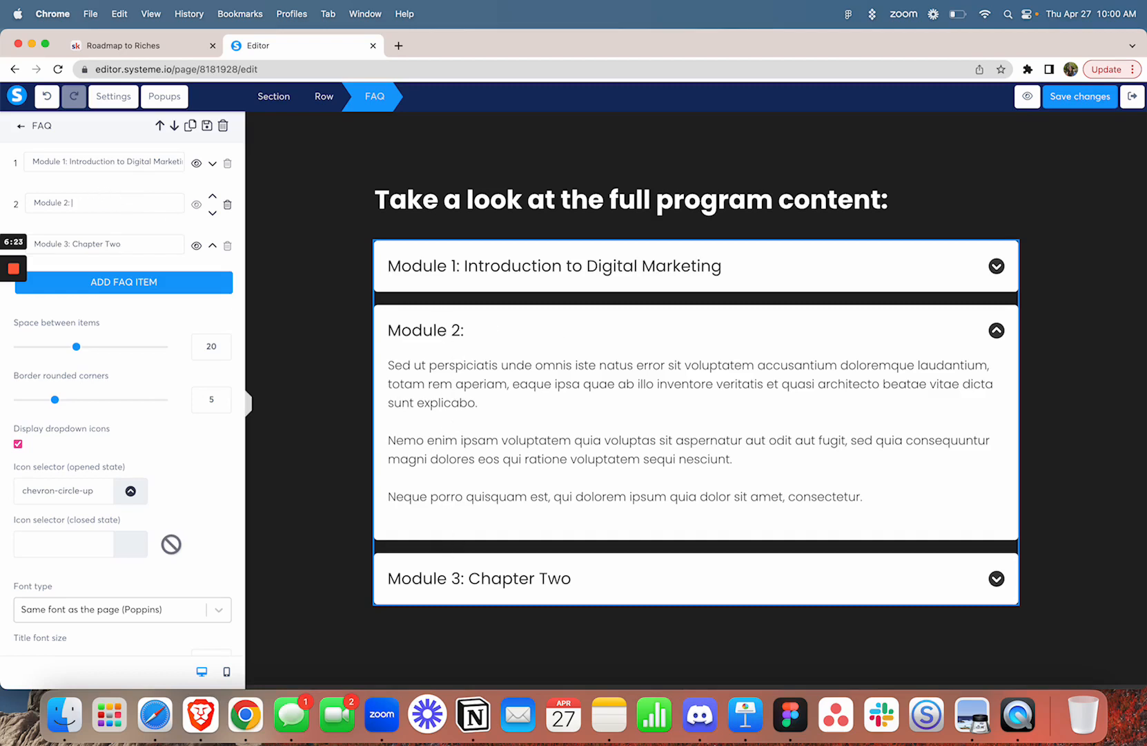
{"action": "type", "text": "How to set y"}
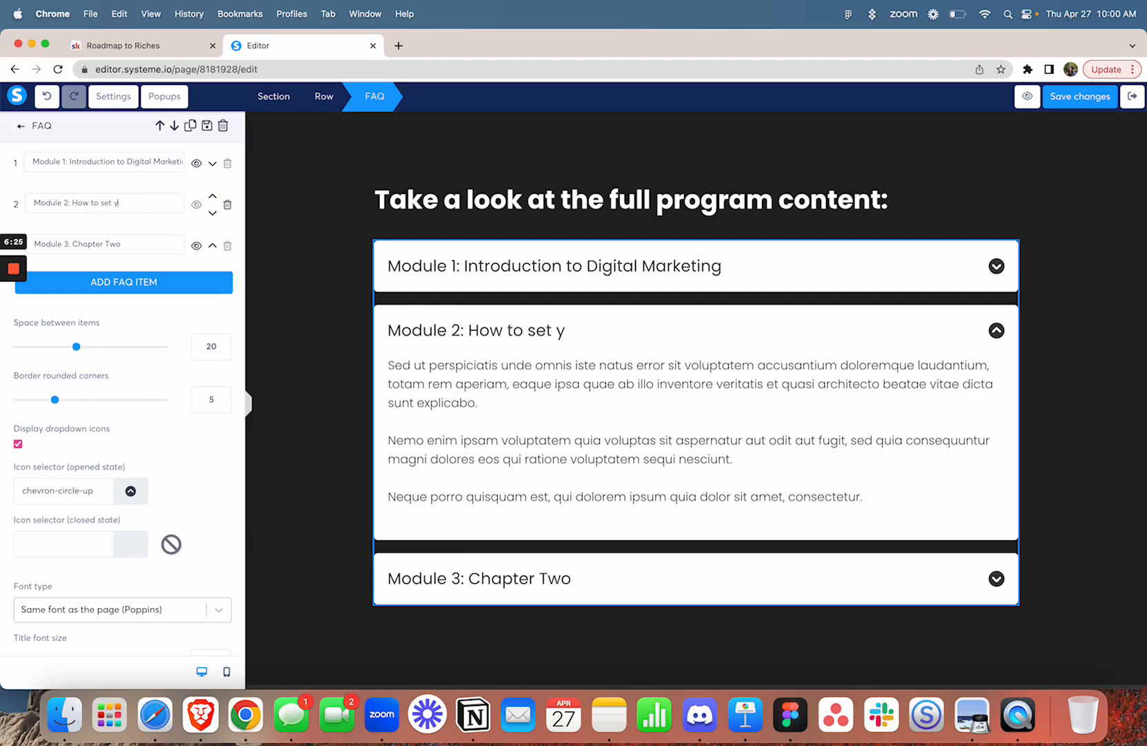
{"action": "key", "text": "BackSpace"}
{"action": "type", "text": "up your sales info"}
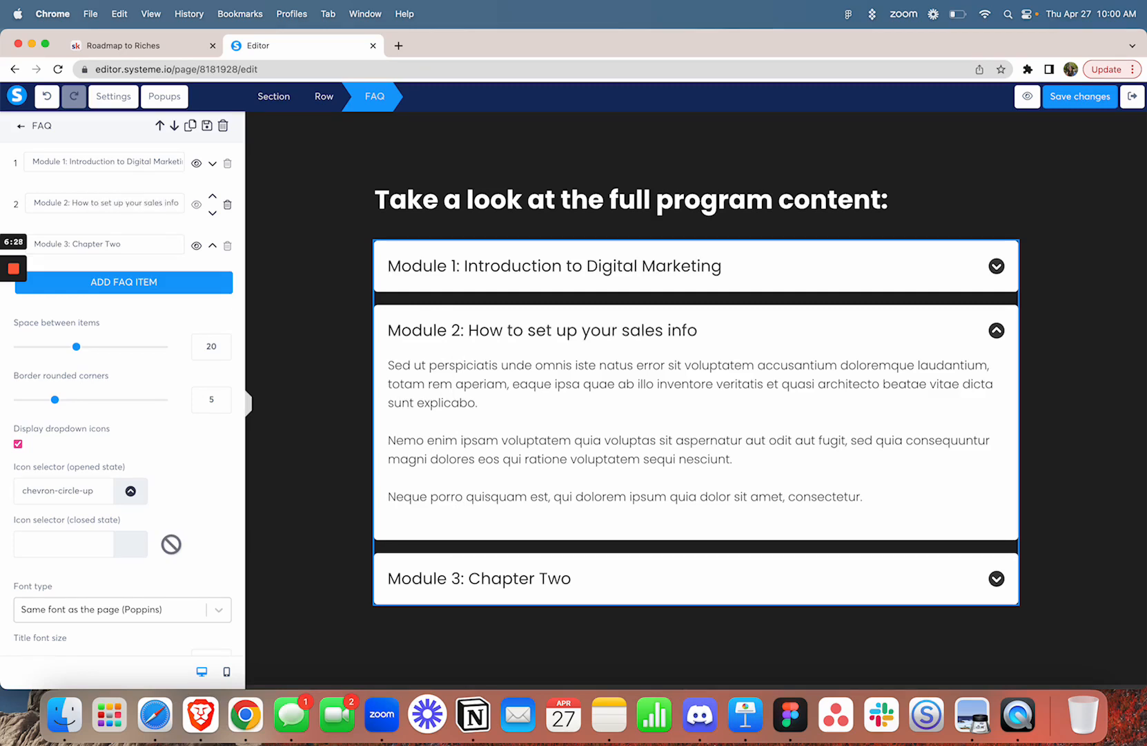
- Clear all the placeholder paragraphs from the Module 2 text block and deselect it
{"action": "left_click", "coordinate": [535, 421]}
{"action": "left_click", "coordinate": [535, 419]}
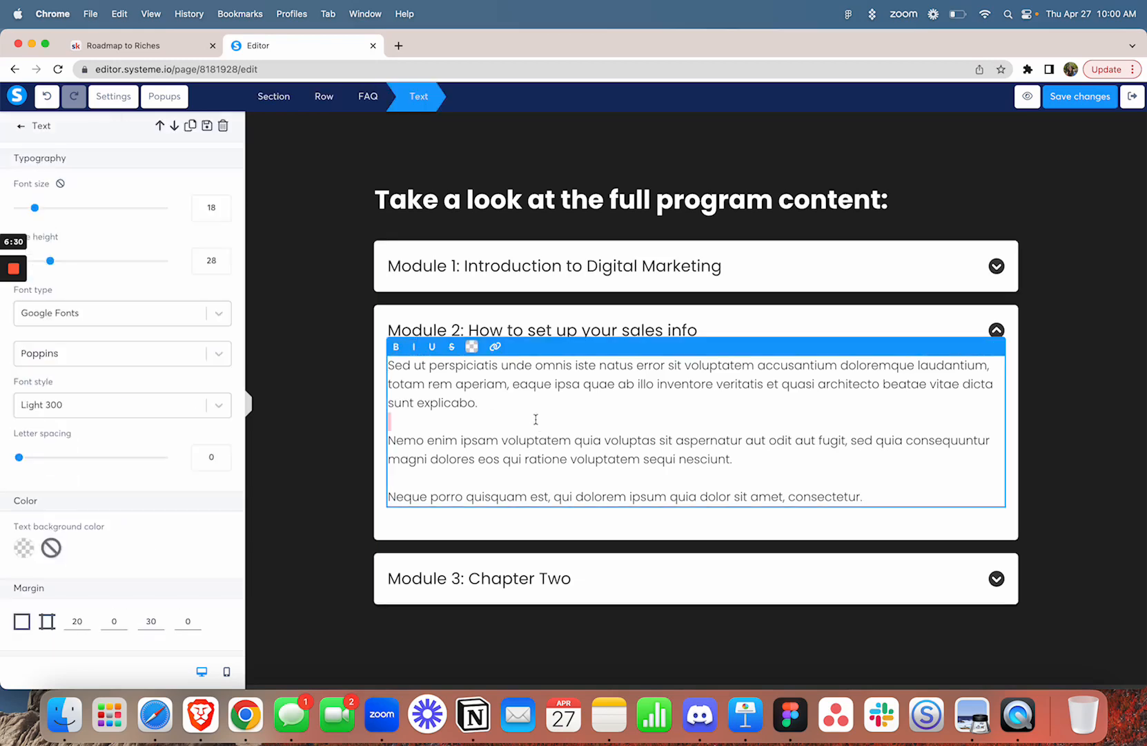
{"action": "left_click_drag", "start_coordinate": [866, 496], "coordinate": [784, 355]}
{"action": "key", "text": "BackSpace"}
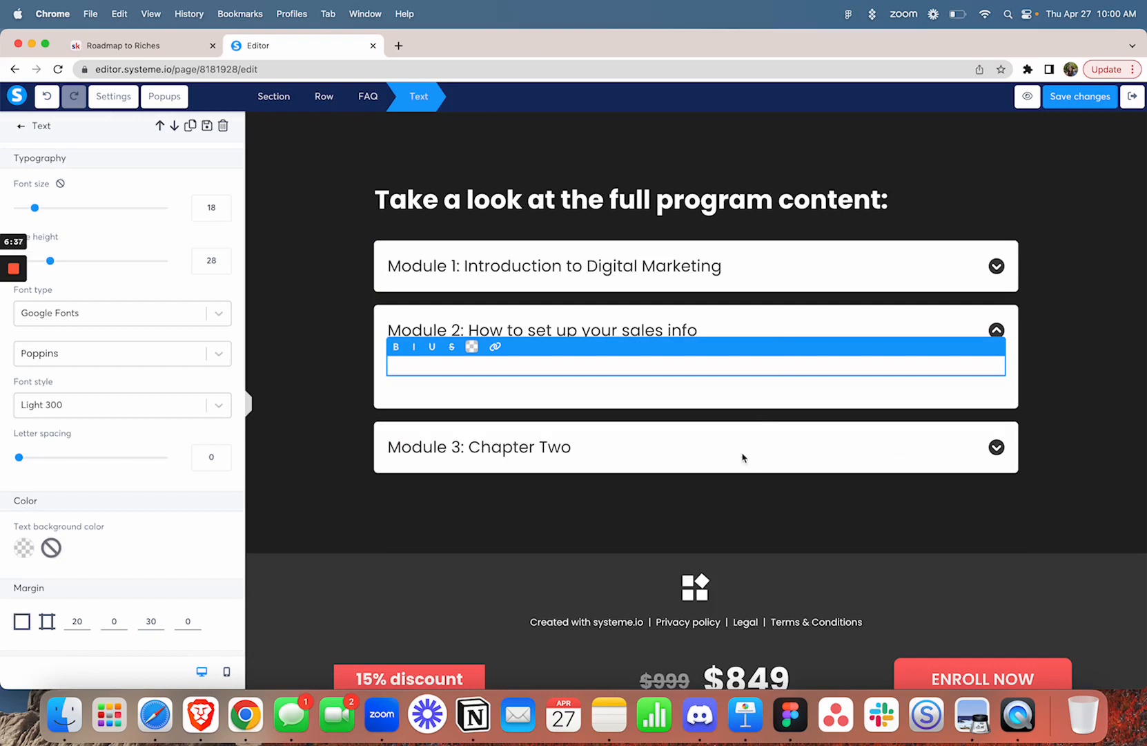
{"action": "left_click", "coordinate": [666, 453]}
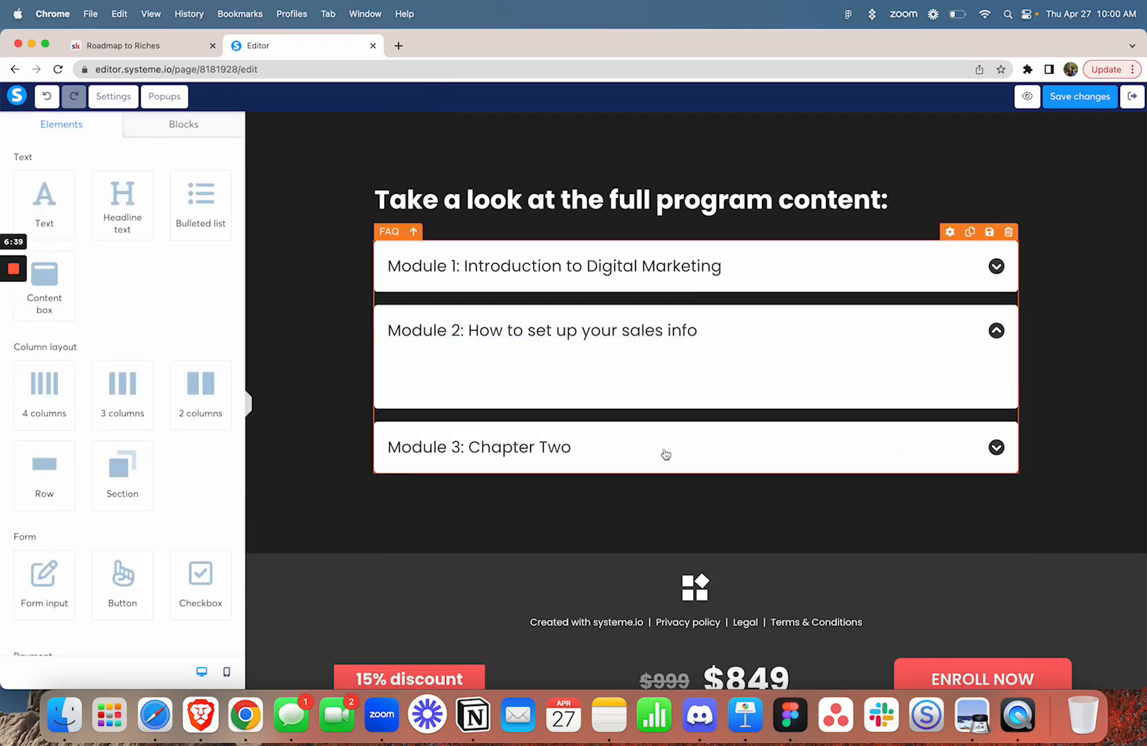
- Add a fourth item to the program content FAQ and place a Text element in its empty content area
{"action": "left_click", "coordinate": [619, 436]}
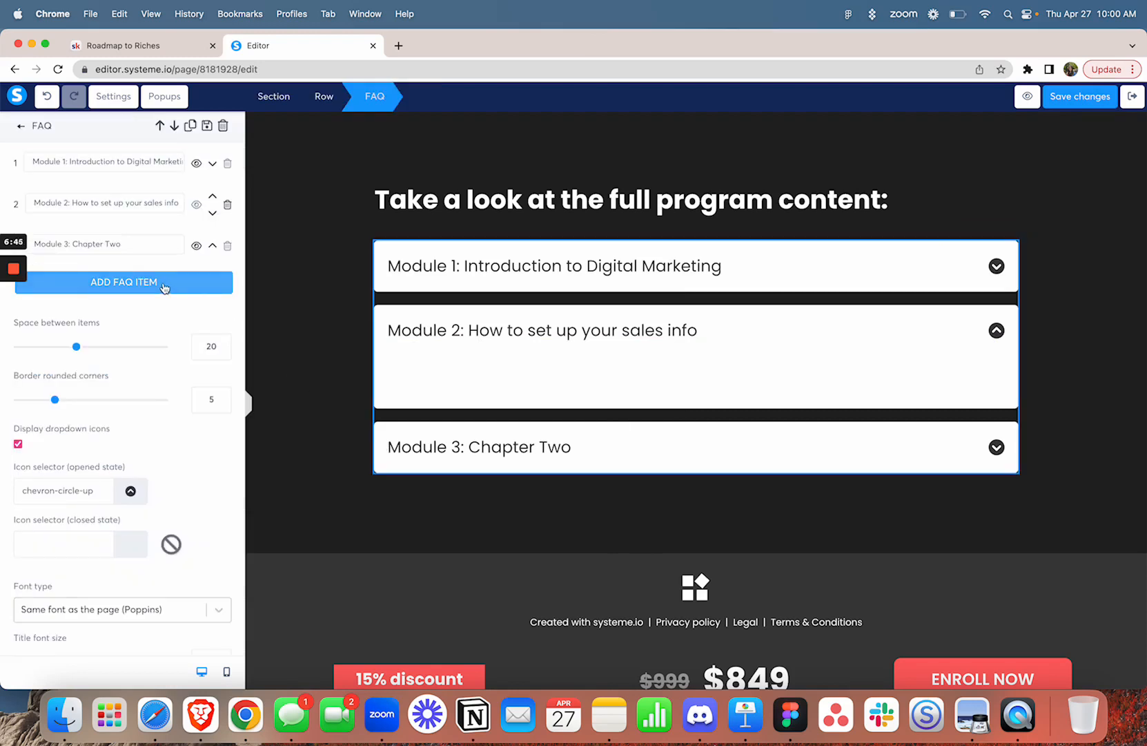
{"action": "left_click", "coordinate": [164, 287]}
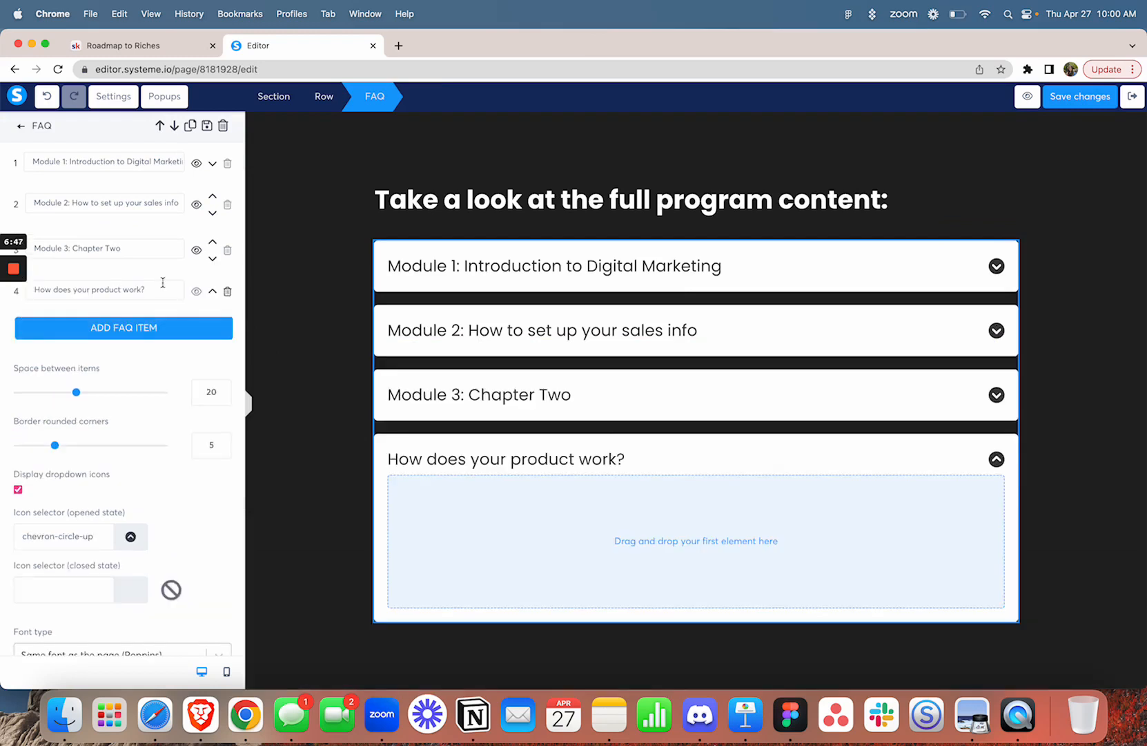
{"action": "left_click", "coordinate": [675, 557]}
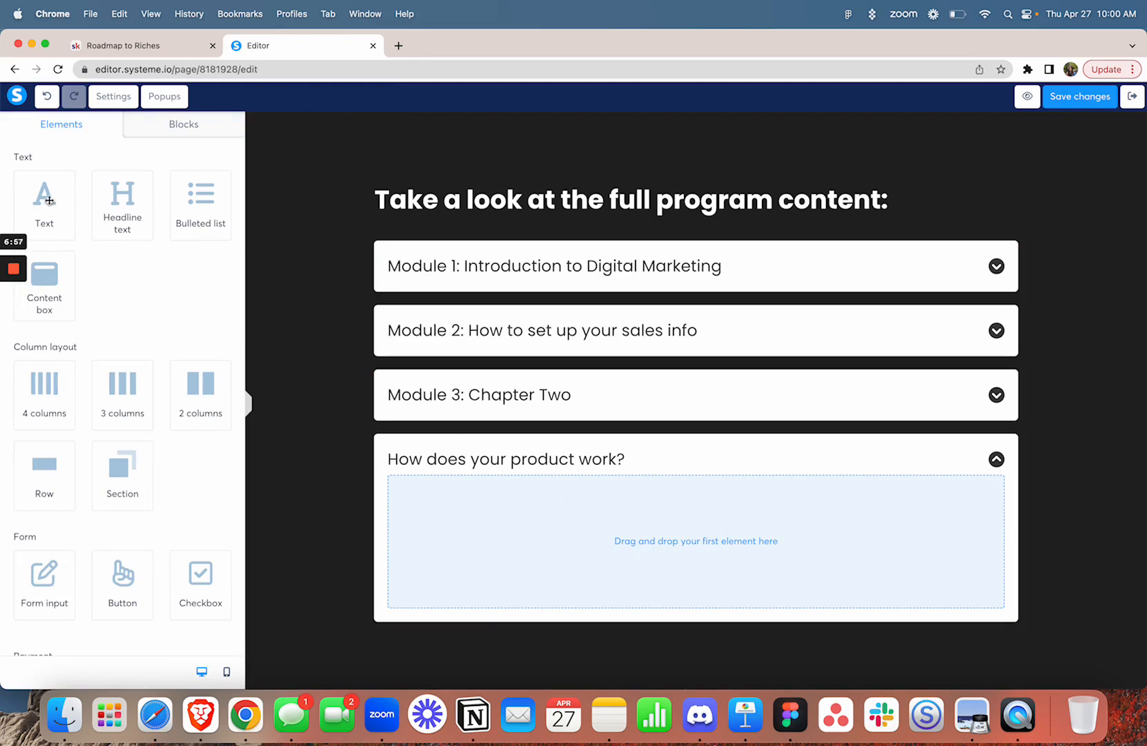
{"action": "left_click_drag", "start_coordinate": [49, 200], "coordinate": [558, 544]}
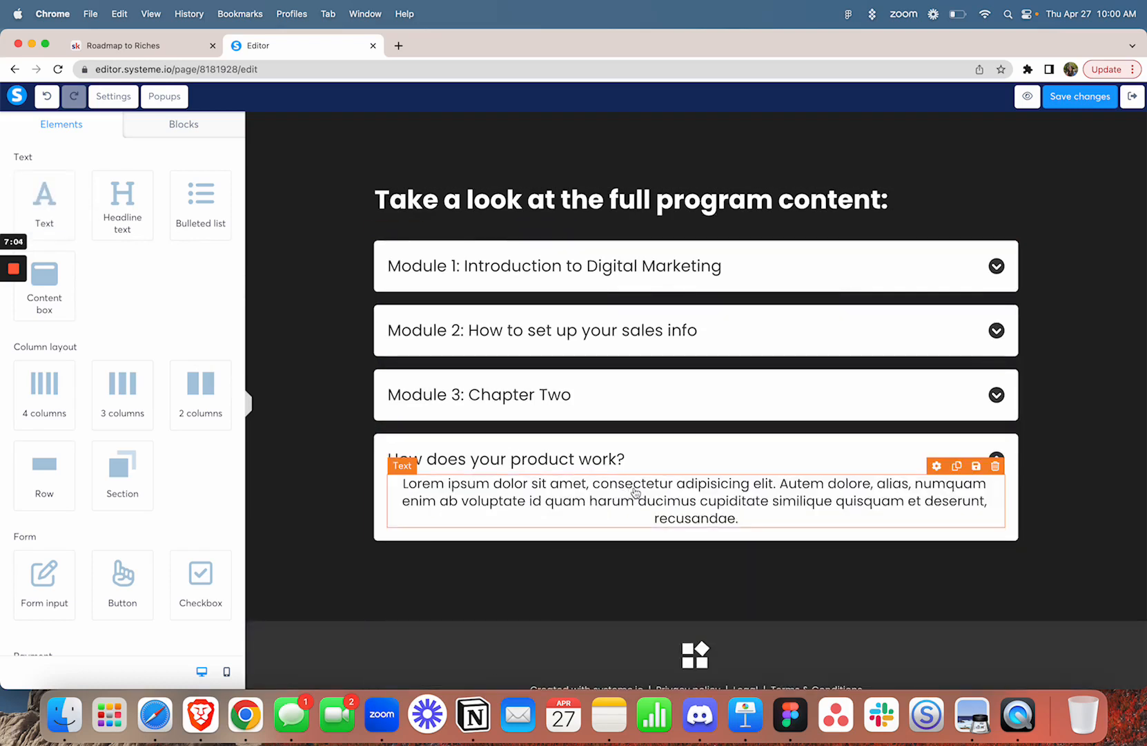
- Add a fifth item to the program content FAQ and place a Text element in its empty content area
{"action": "left_click", "coordinate": [593, 423]}
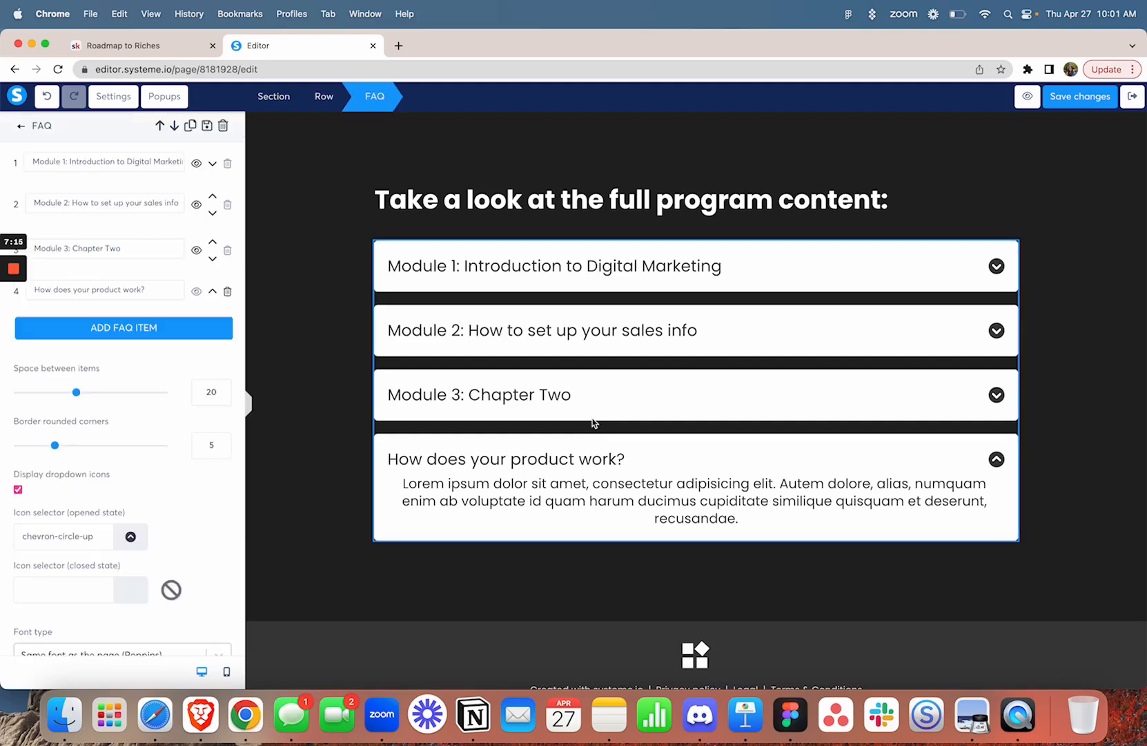
{"action": "left_click", "coordinate": [192, 338]}
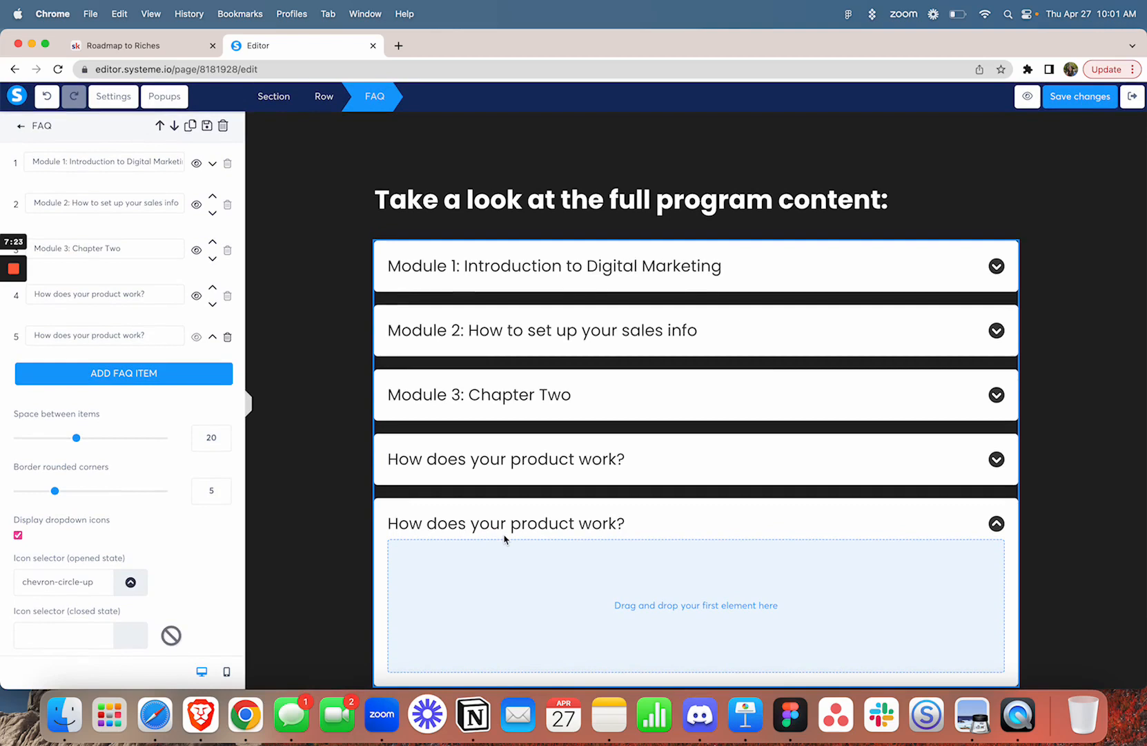
{"action": "left_click", "coordinate": [522, 577]}
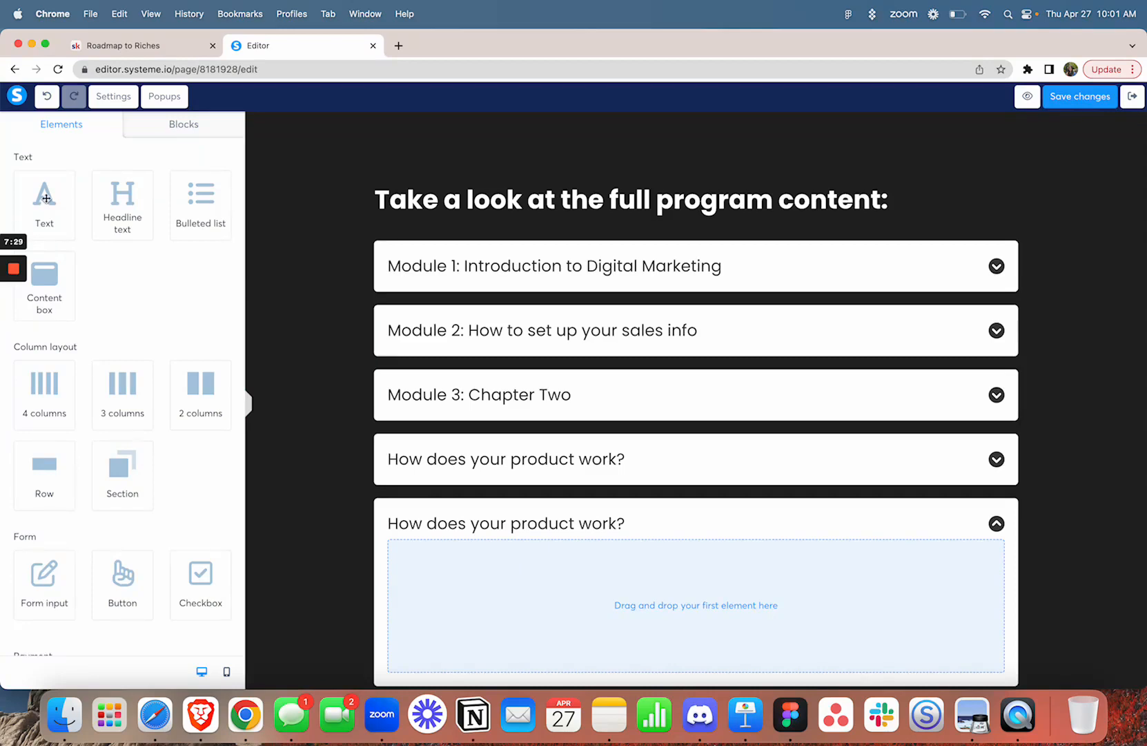
{"action": "left_click_drag", "start_coordinate": [46, 198], "coordinate": [533, 602]}
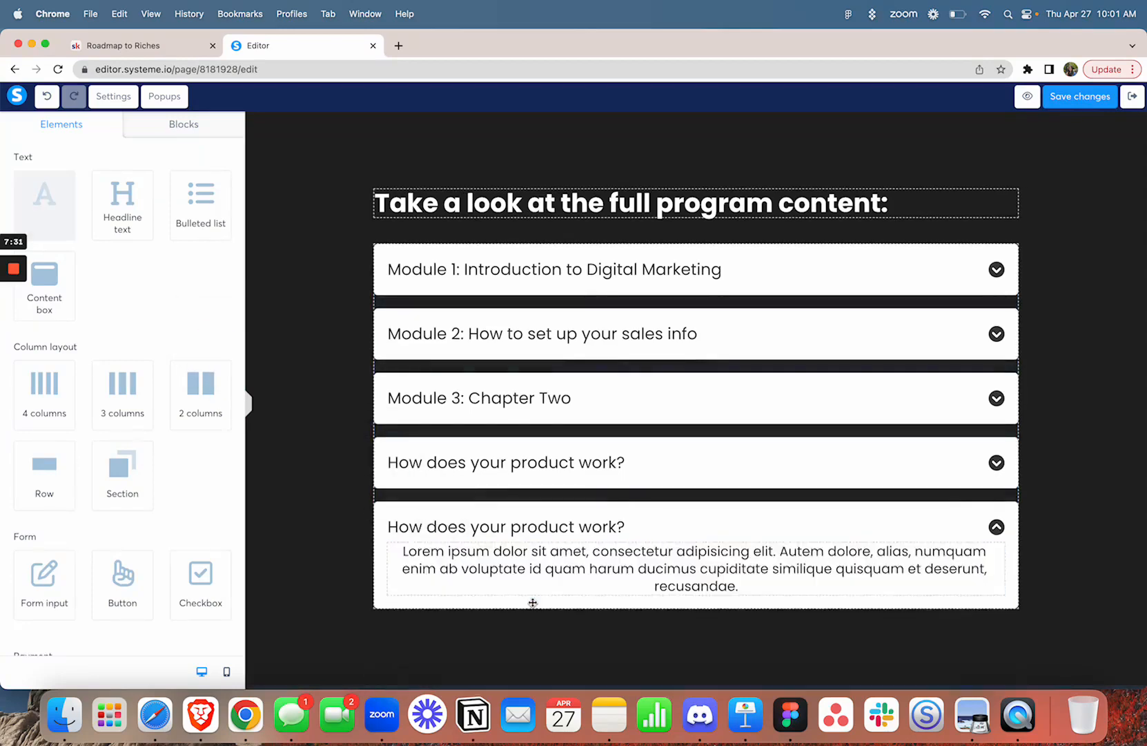
{"action": "scroll", "coordinate": [532, 602], "scroll_direction": "down", "scroll_amount": 3}
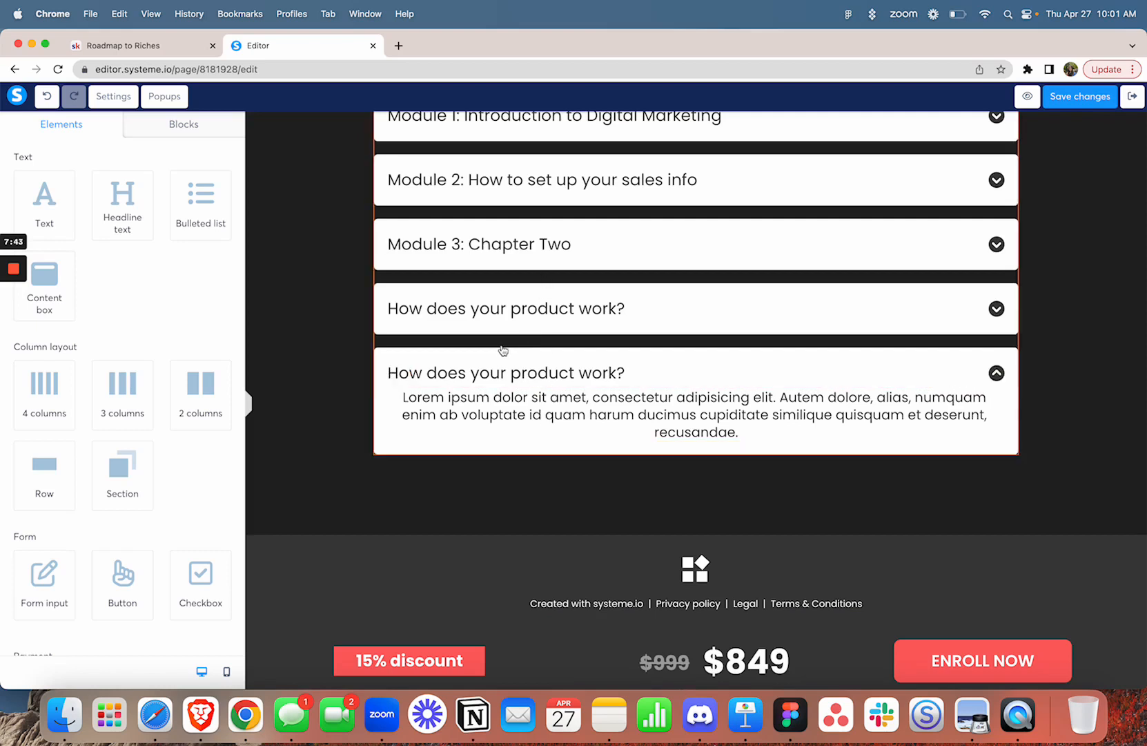
{"action": "scroll", "coordinate": [638, 315], "scroll_direction": "up", "scroll_amount": 4}
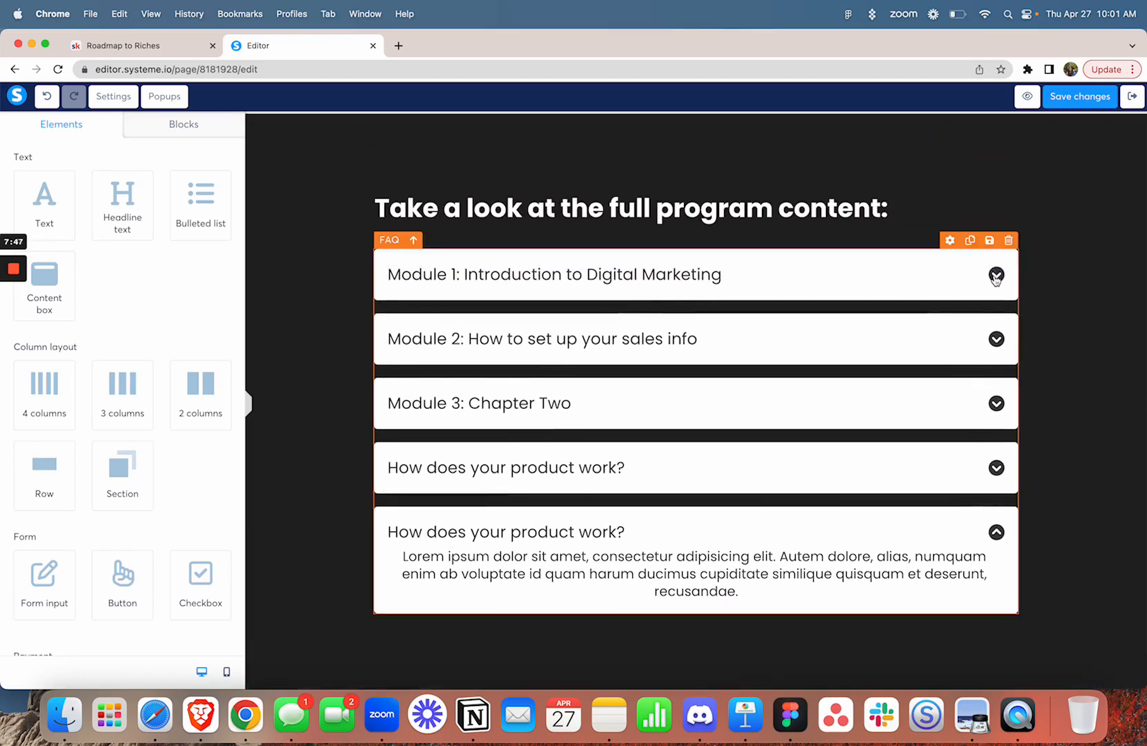
{"action": "left_click", "coordinate": [1000, 277]}
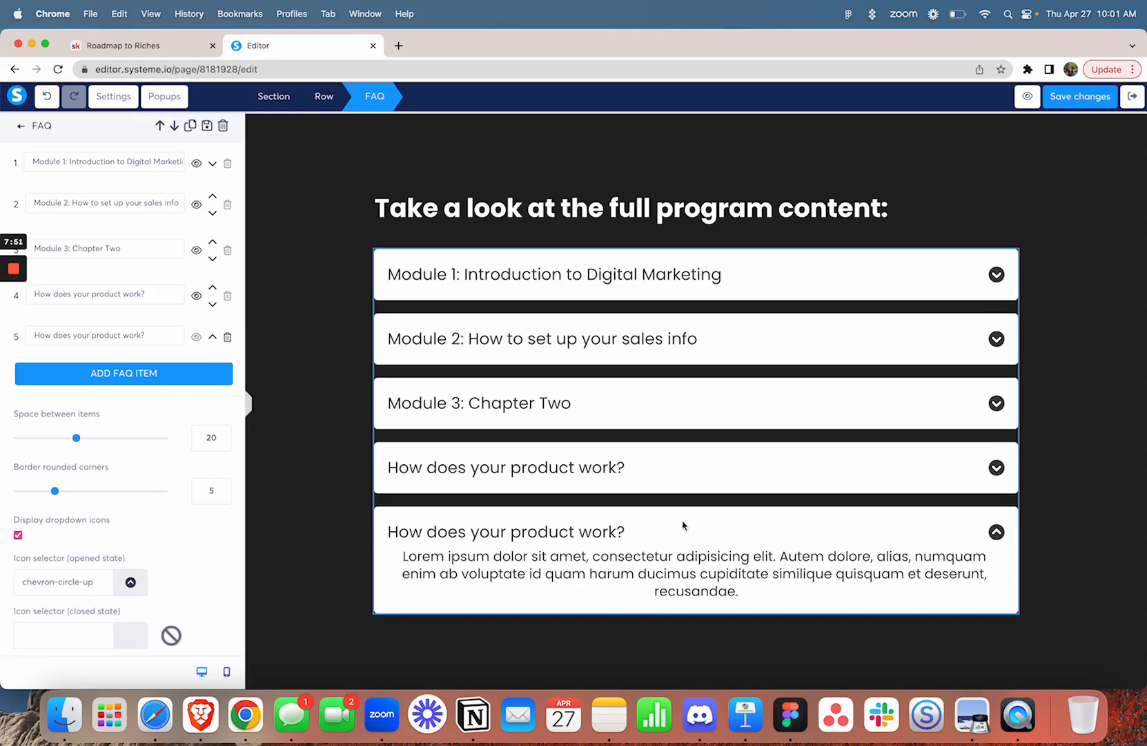
{"action": "left_click", "coordinate": [19, 130]}
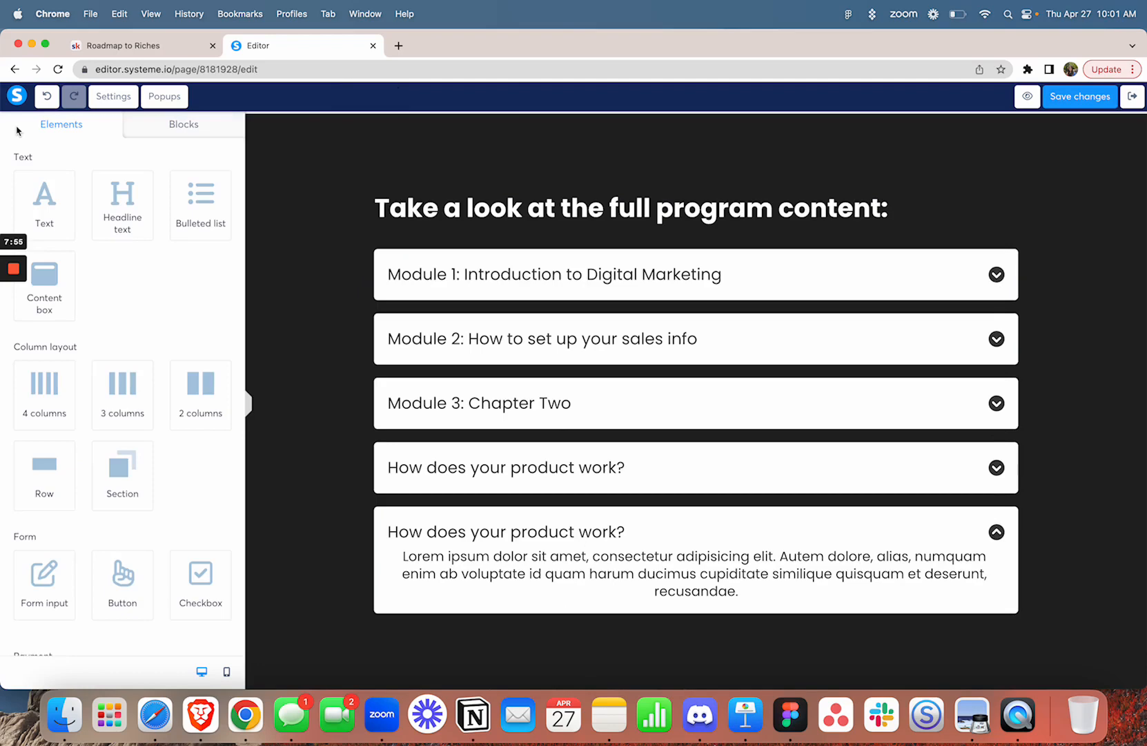
- Place a new FAQ element on the page between the program content section and the footer block
{"action": "scroll", "coordinate": [453, 429], "scroll_direction": "down", "scroll_amount": 5}
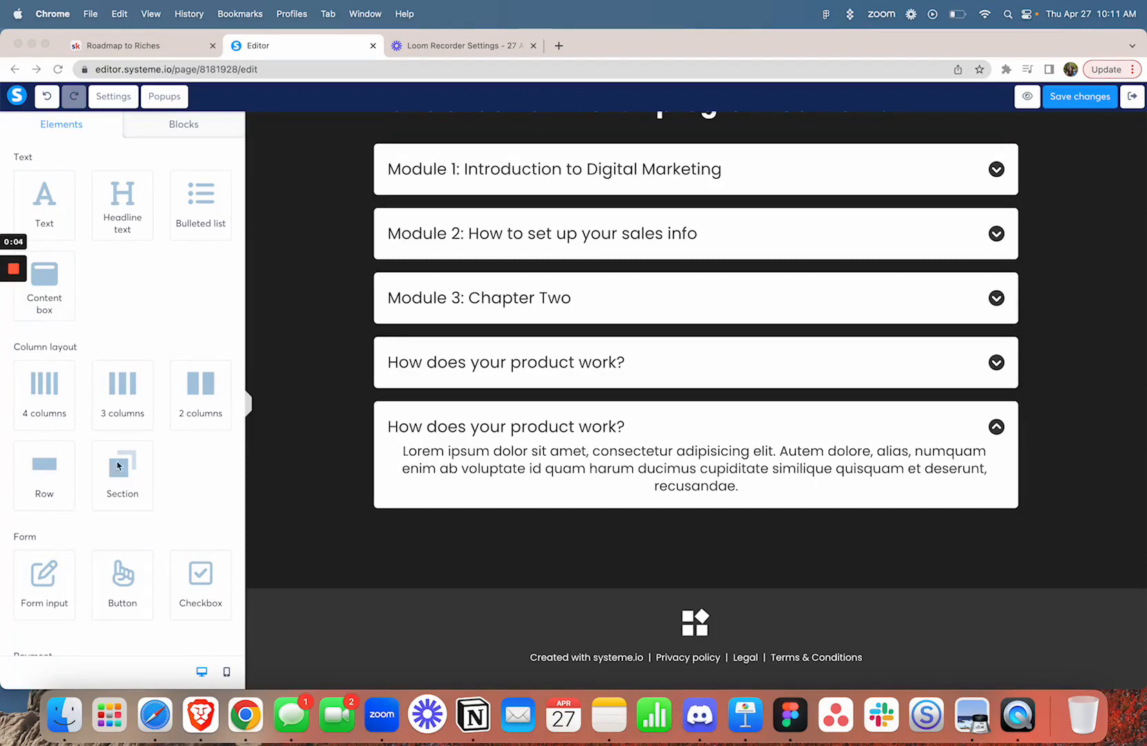
{"action": "scroll", "coordinate": [118, 468], "scroll_direction": "down", "scroll_amount": 3}
{"action": "scroll", "coordinate": [118, 476], "scroll_direction": "down", "scroll_amount": 3}
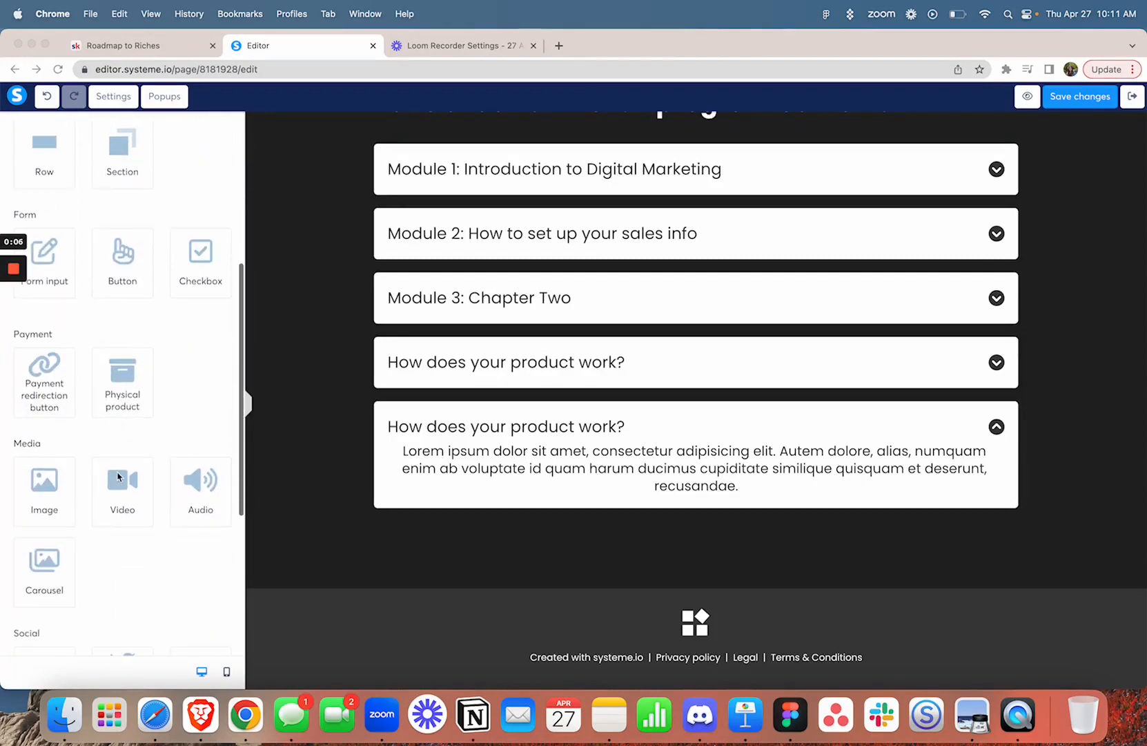
{"action": "scroll", "coordinate": [118, 477], "scroll_direction": "down", "scroll_amount": 2}
{"action": "scroll", "coordinate": [117, 476], "scroll_direction": "down", "scroll_amount": 3}
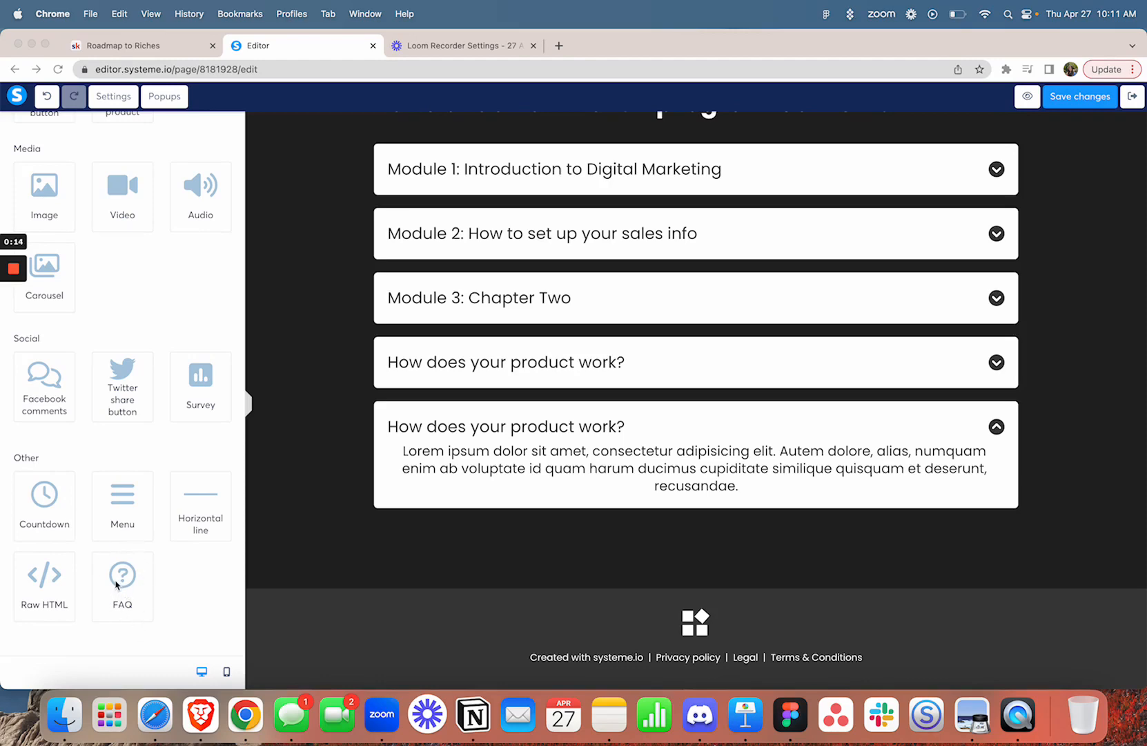
{"action": "left_click_drag", "start_coordinate": [118, 586], "coordinate": [346, 425]}
{"action": "scroll", "coordinate": [346, 425], "scroll_direction": "up", "scroll_amount": 5}
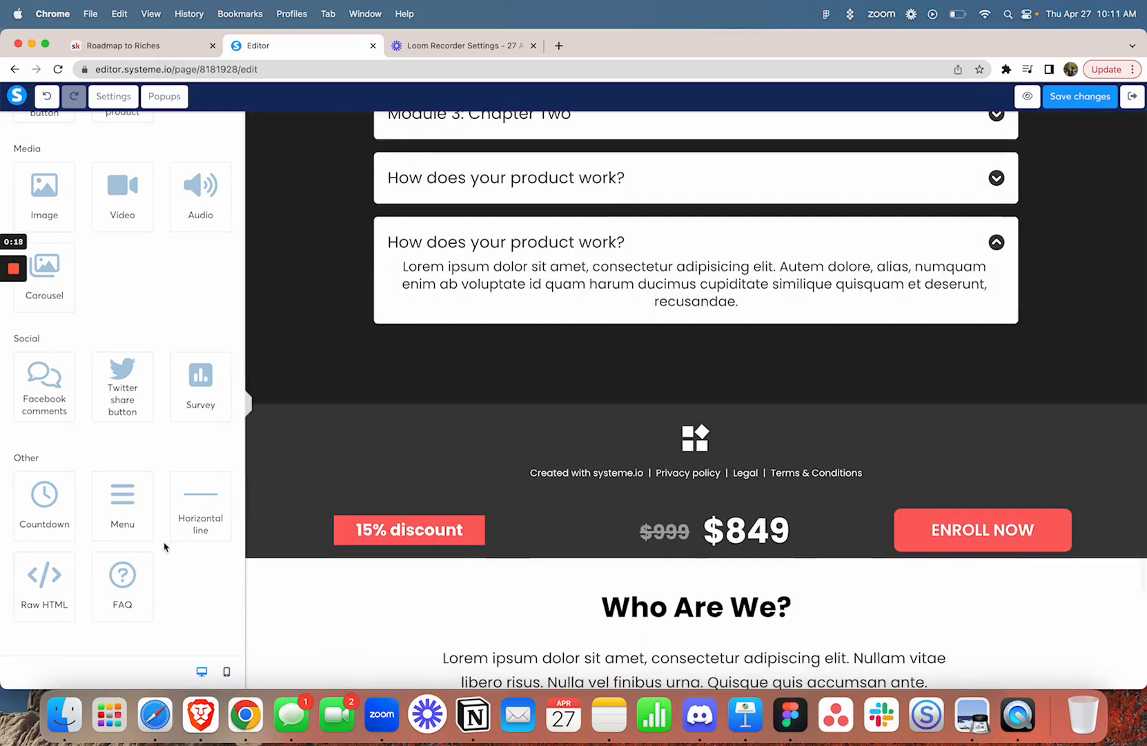
{"action": "left_click_drag", "start_coordinate": [128, 578], "coordinate": [365, 393]}
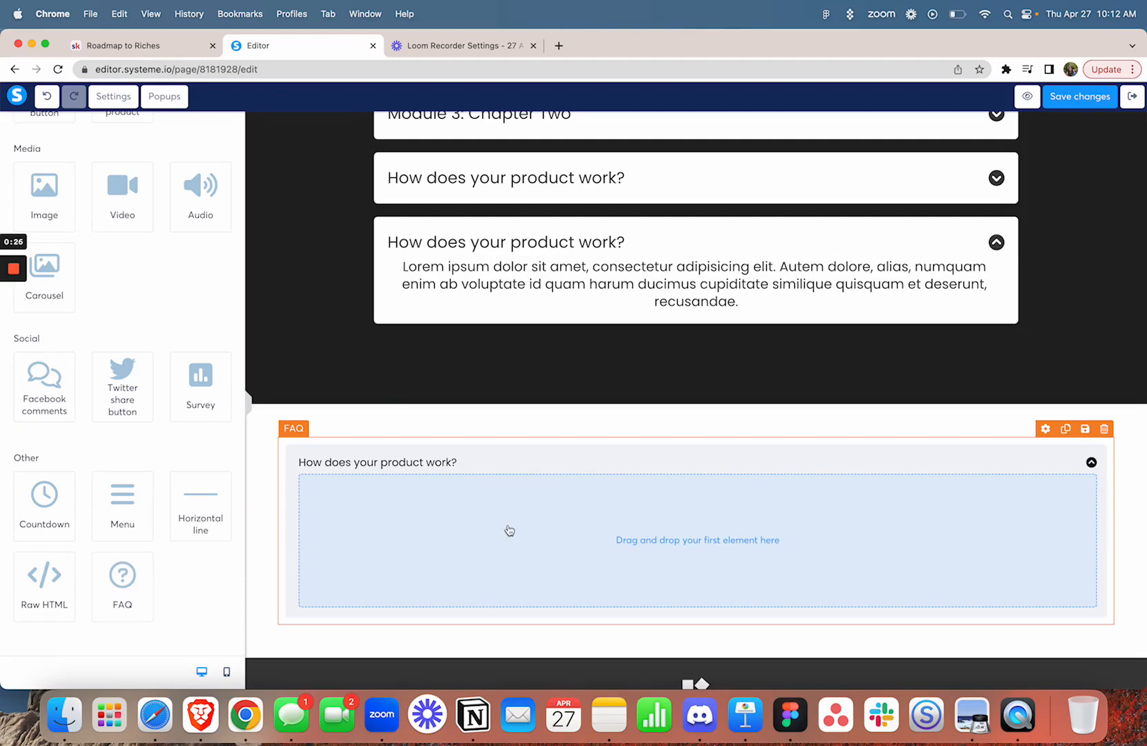
- Put a Text element into the empty content area of the new FAQ below the program content section
{"action": "scroll", "coordinate": [509, 530], "scroll_direction": "up", "scroll_amount": 2}
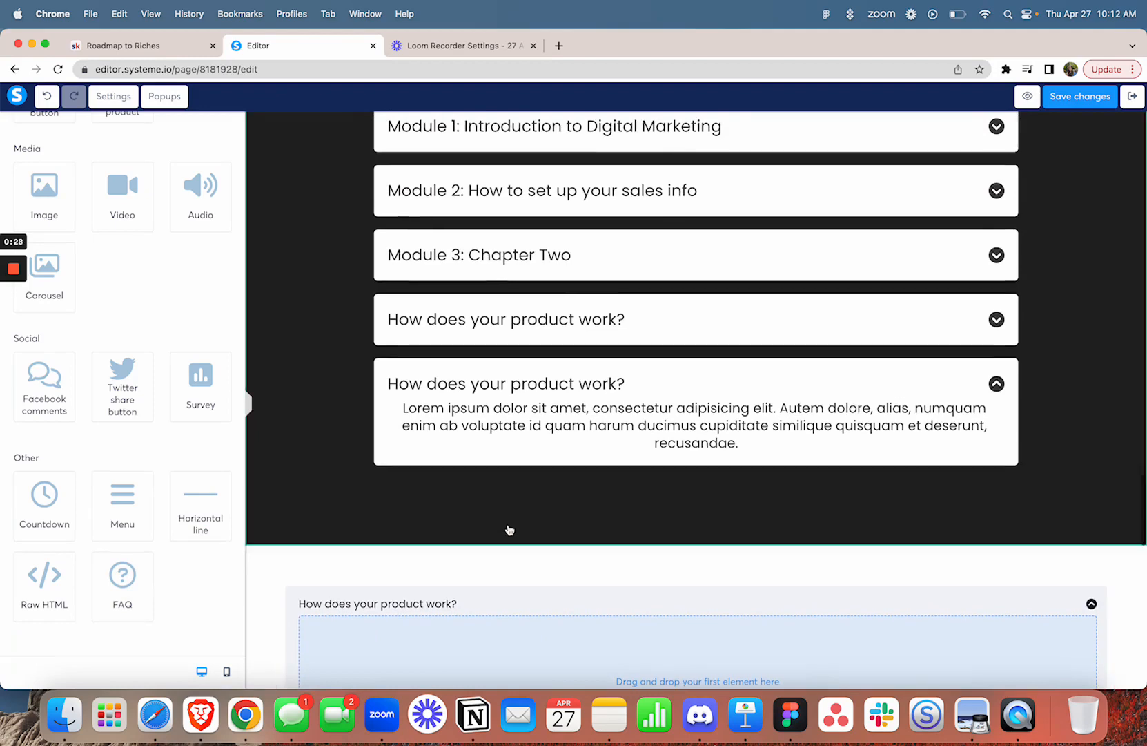
{"action": "scroll", "coordinate": [510, 530], "scroll_direction": "up", "scroll_amount": 2}
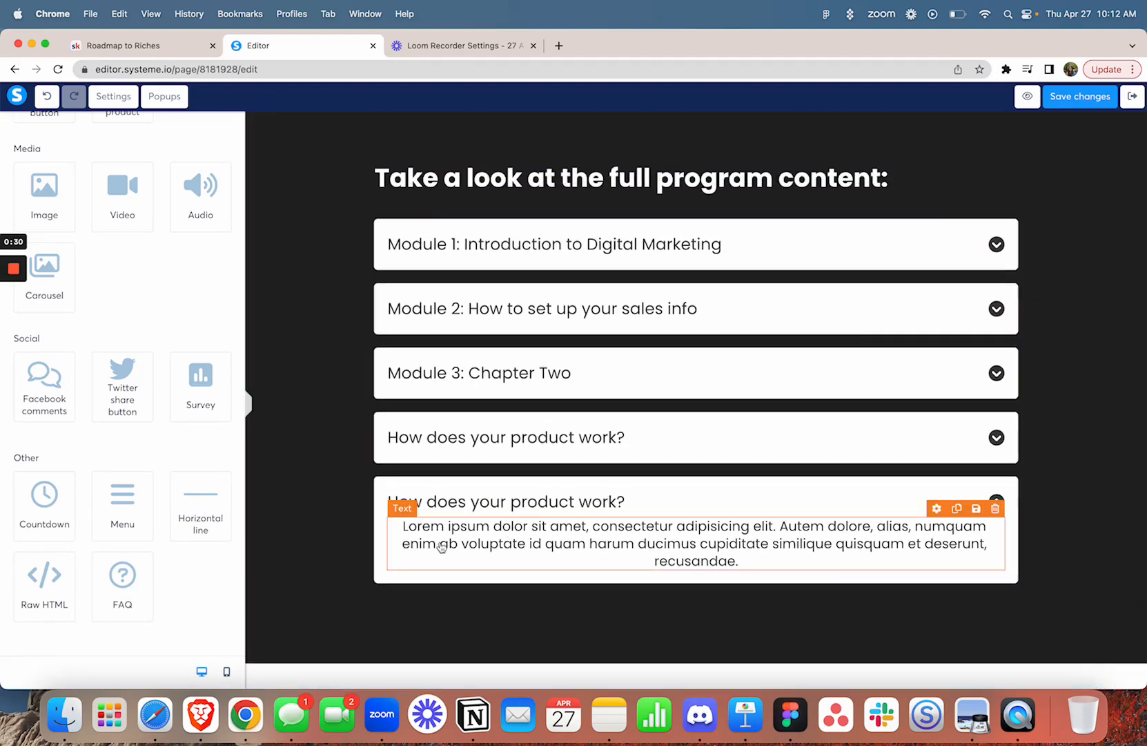
{"action": "scroll", "coordinate": [441, 545], "scroll_direction": "down", "scroll_amount": 4}
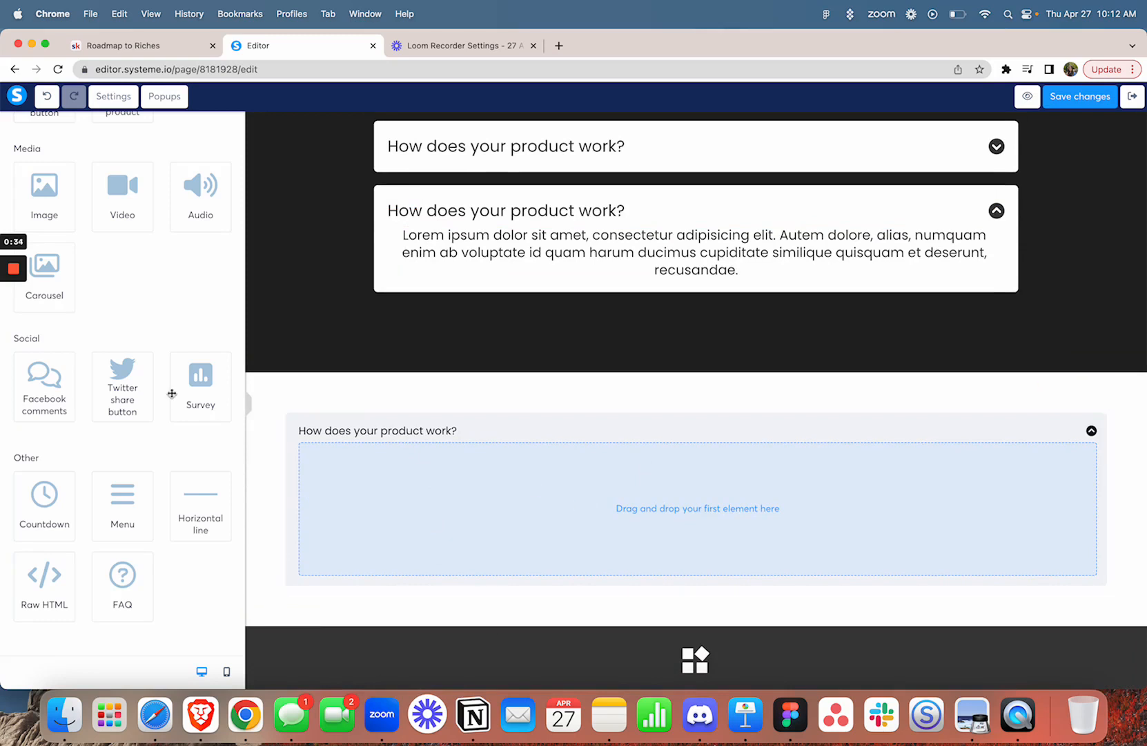
{"action": "scroll", "coordinate": [213, 296], "scroll_direction": "up", "scroll_amount": 10}
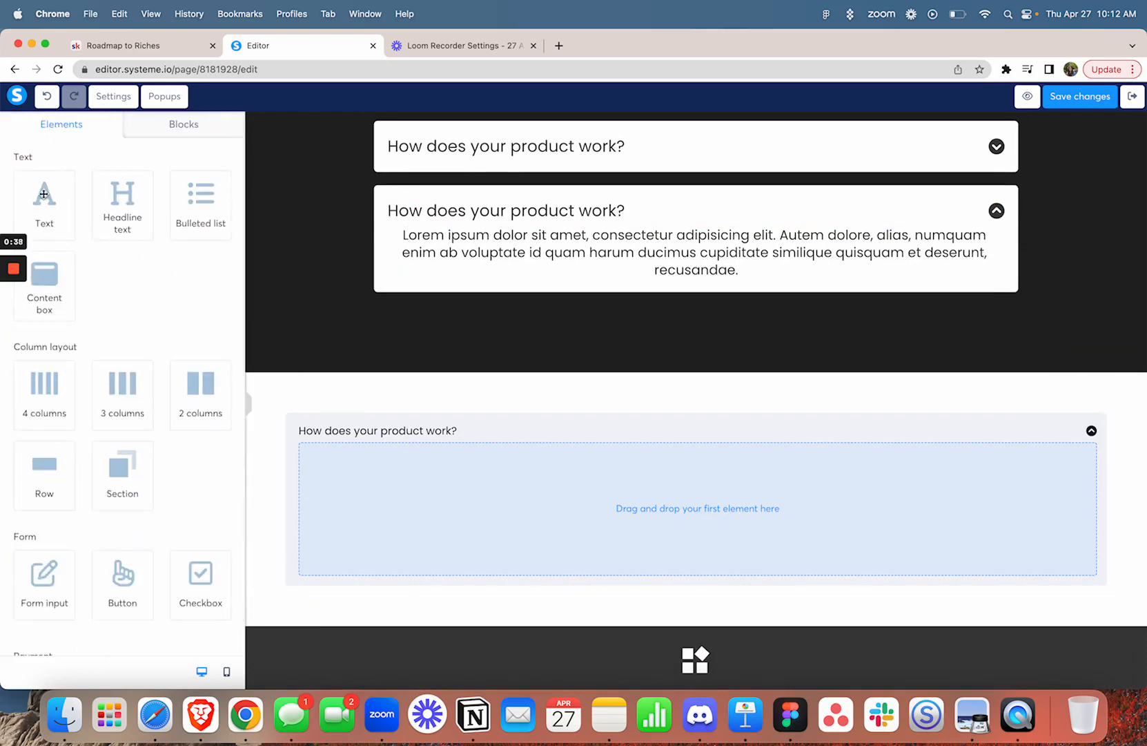
{"action": "left_click_drag", "start_coordinate": [44, 194], "coordinate": [480, 528]}
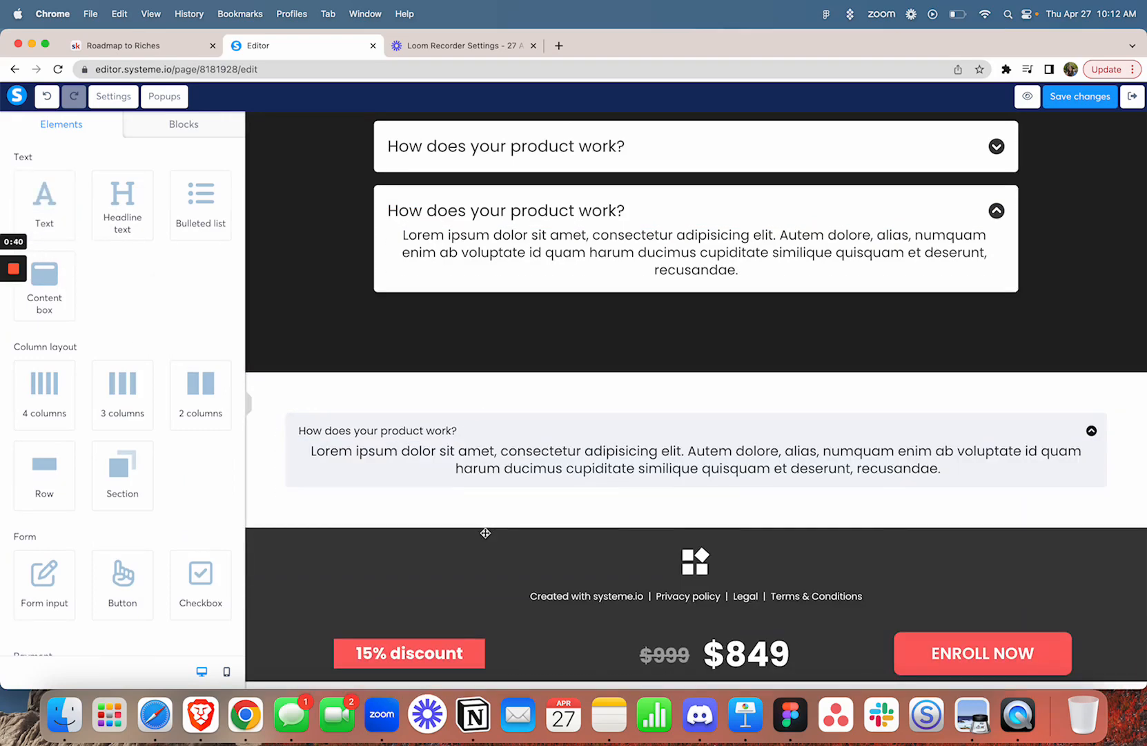
- Change the new FAQ item's title to "Module 1: Introduction to Digital Marketing" and leave the FAQ settings
{"action": "left_click", "coordinate": [501, 439]}
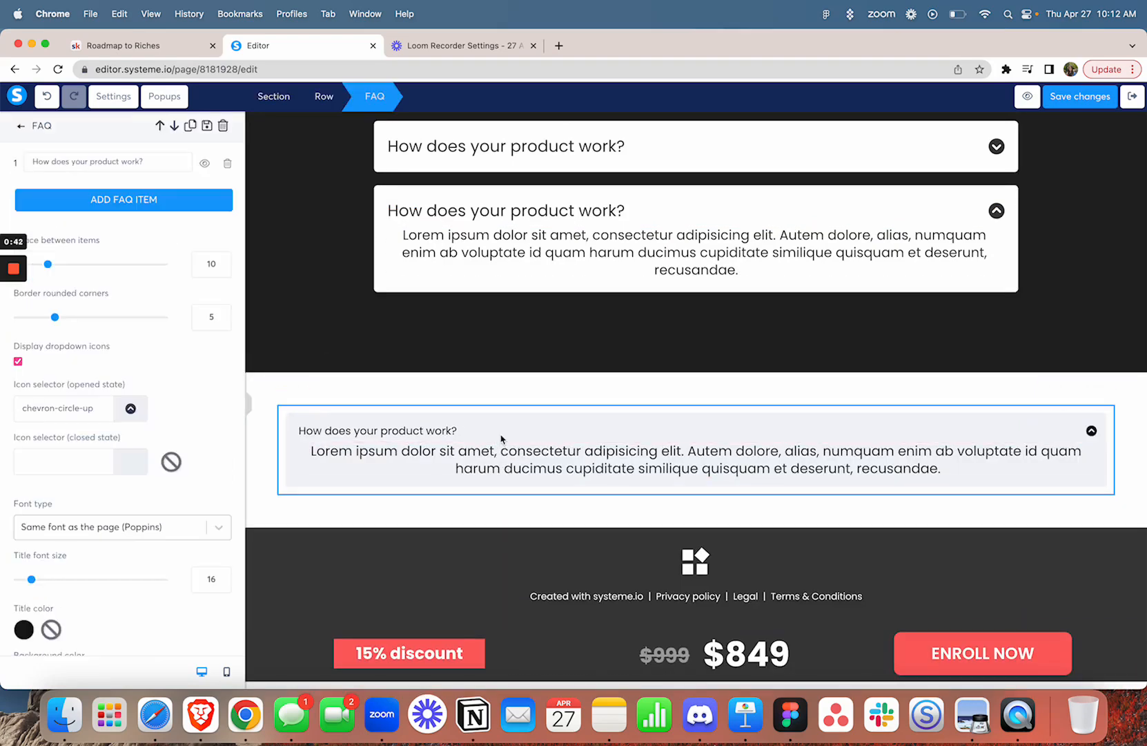
{"action": "triple_click", "coordinate": [153, 159]}
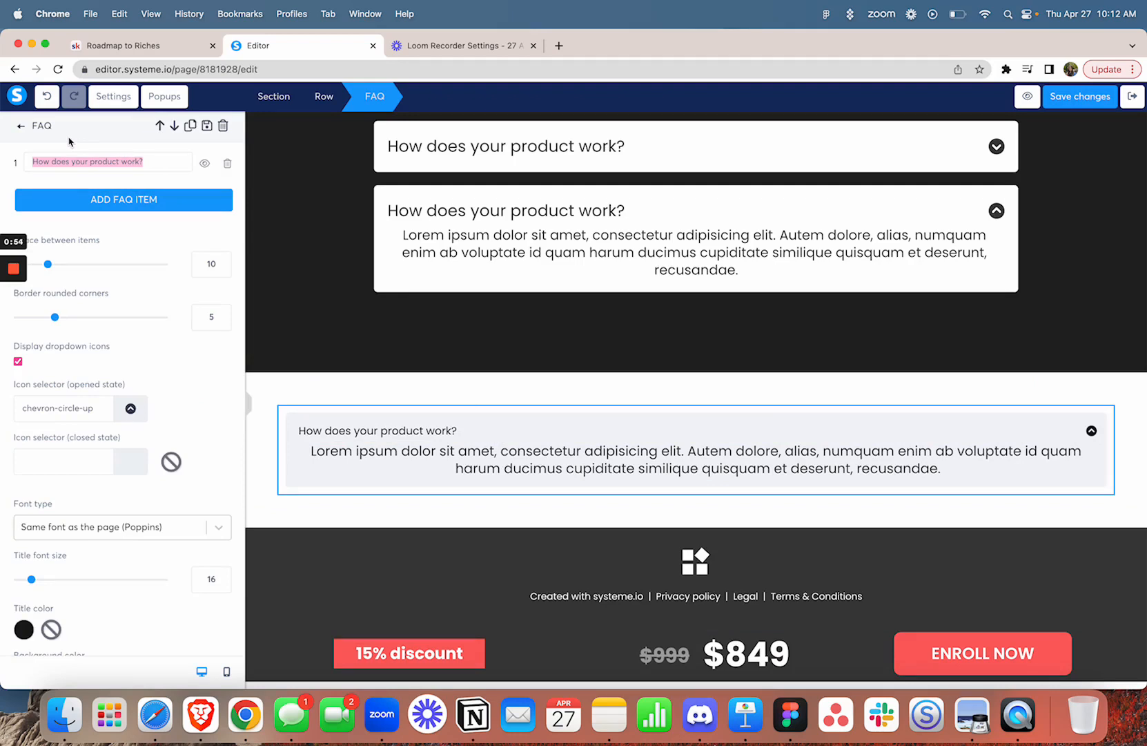
{"action": "type", "text": "Module 1"}
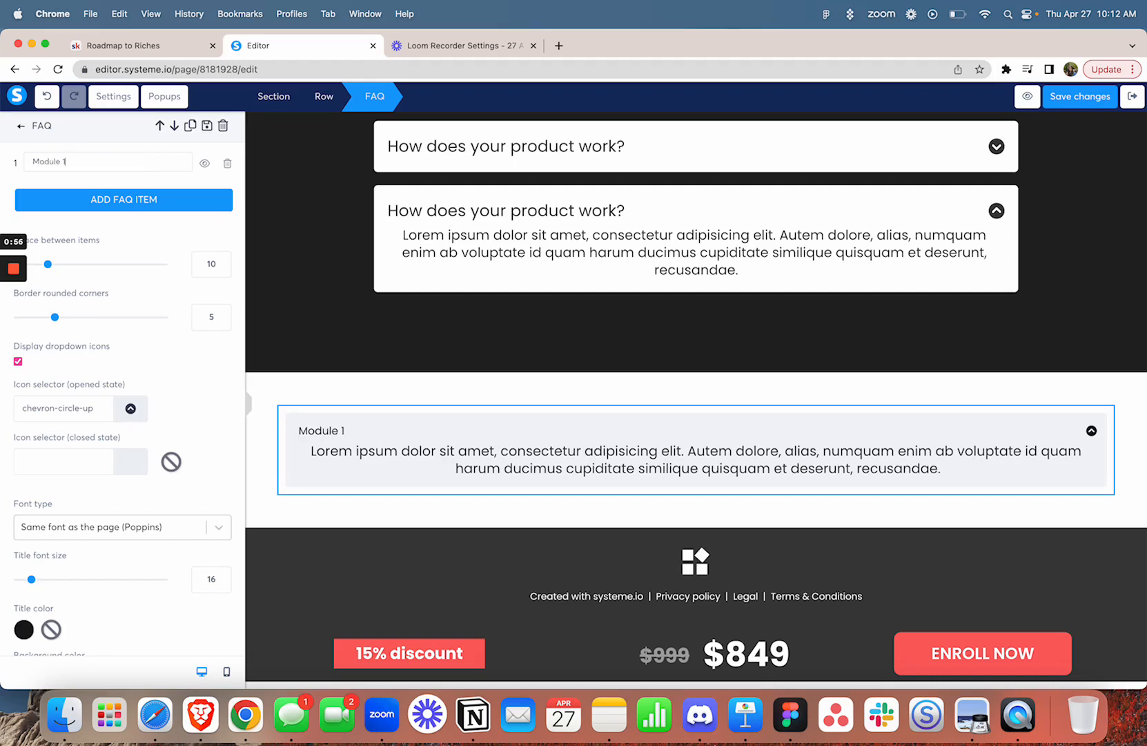
{"action": "type", "text": ": Introduction Tto Digti"}
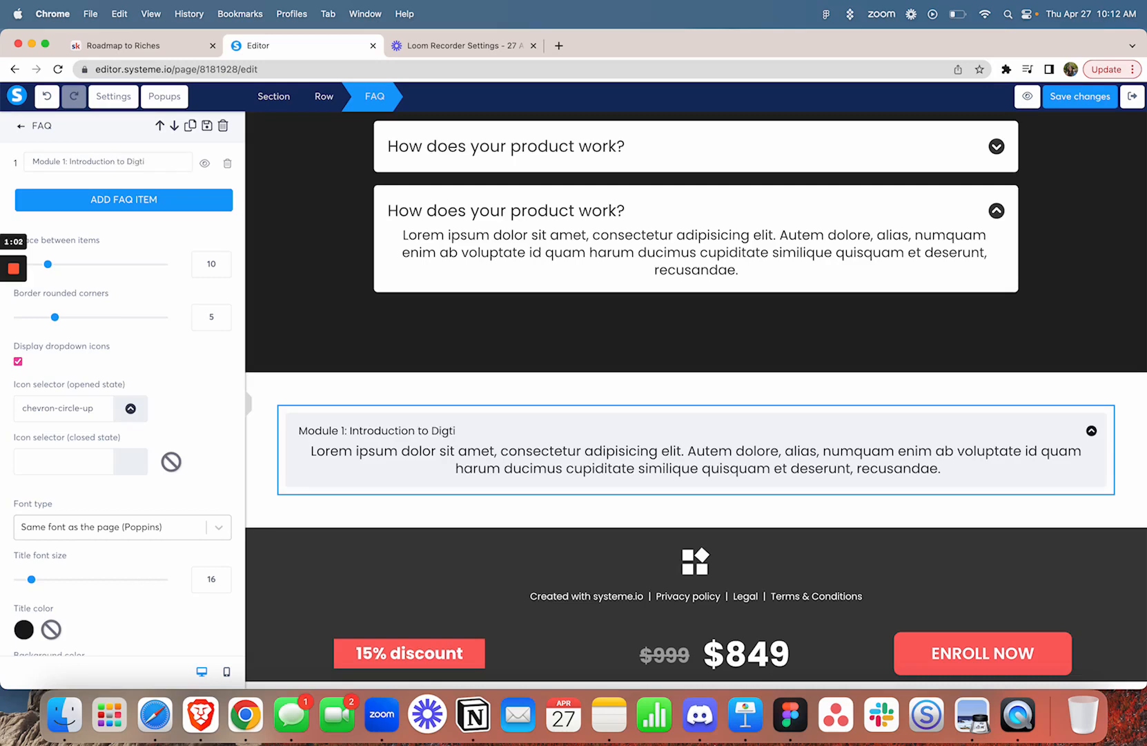
{"action": "key", "text": "BackSpace"}
{"action": "key", "text": "BackSpace"}
{"action": "type", "text": "ital Marketing"}
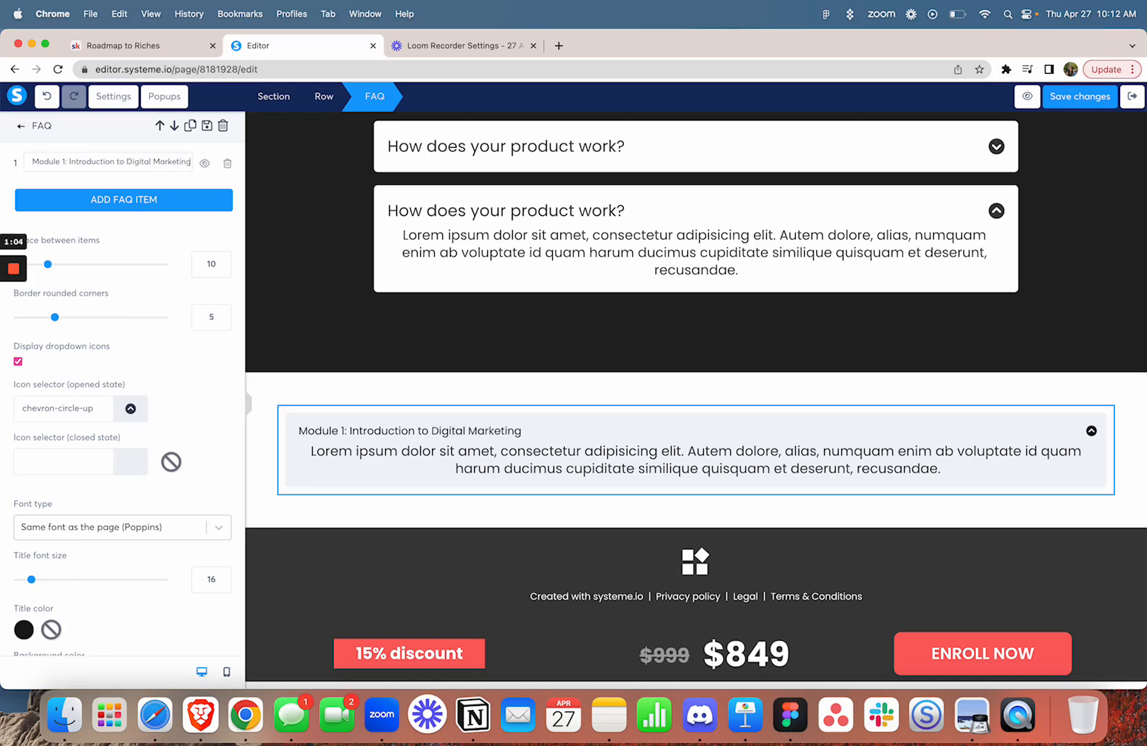
{"action": "left_click", "coordinate": [573, 463]}
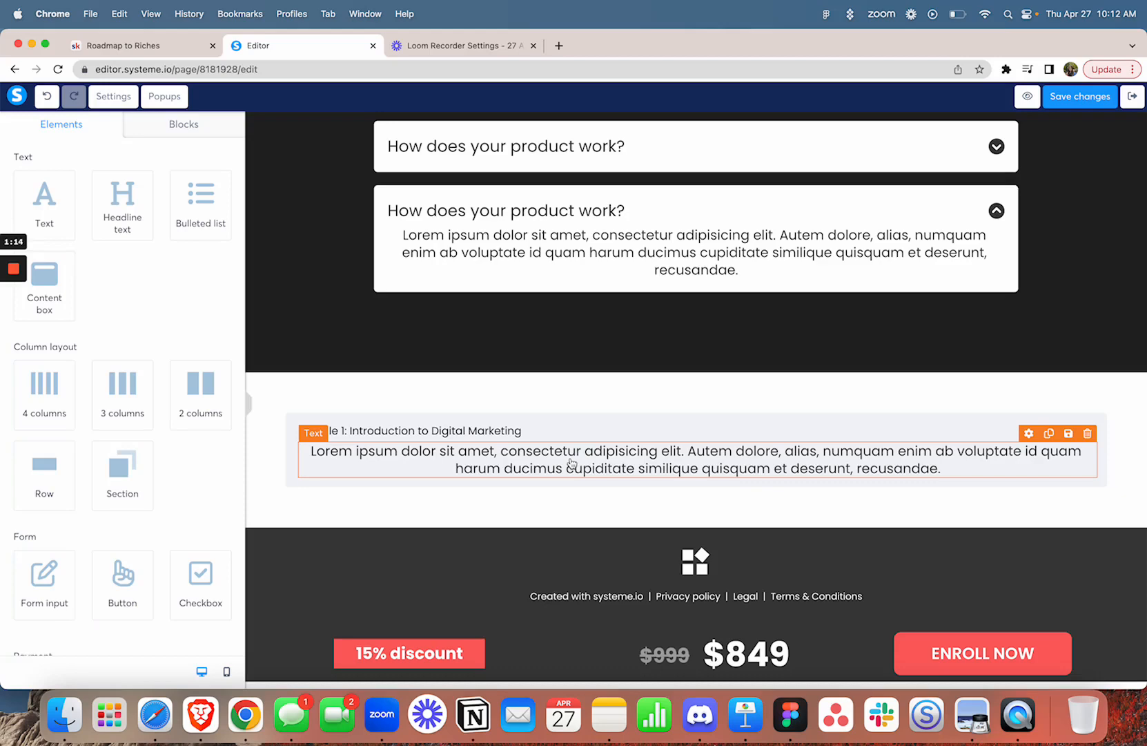
{"action": "scroll", "coordinate": [602, 304], "scroll_direction": "up", "scroll_amount": 3}
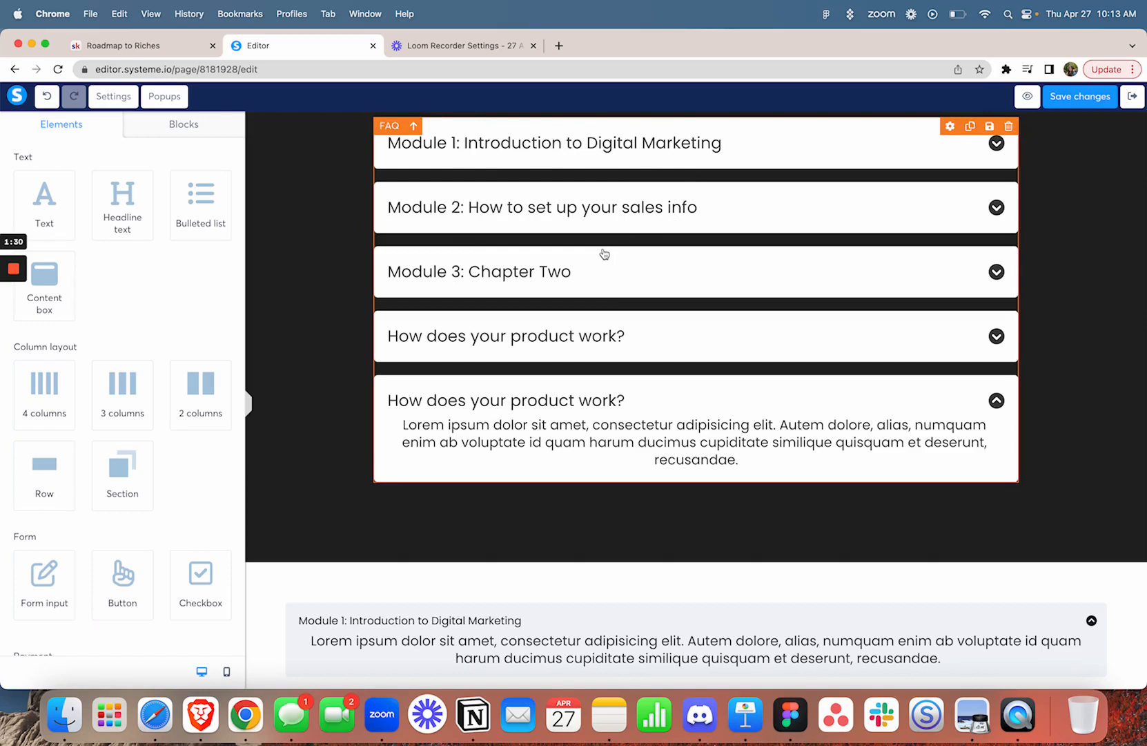
{"action": "scroll", "coordinate": [604, 253], "scroll_direction": "down", "scroll_amount": 15}
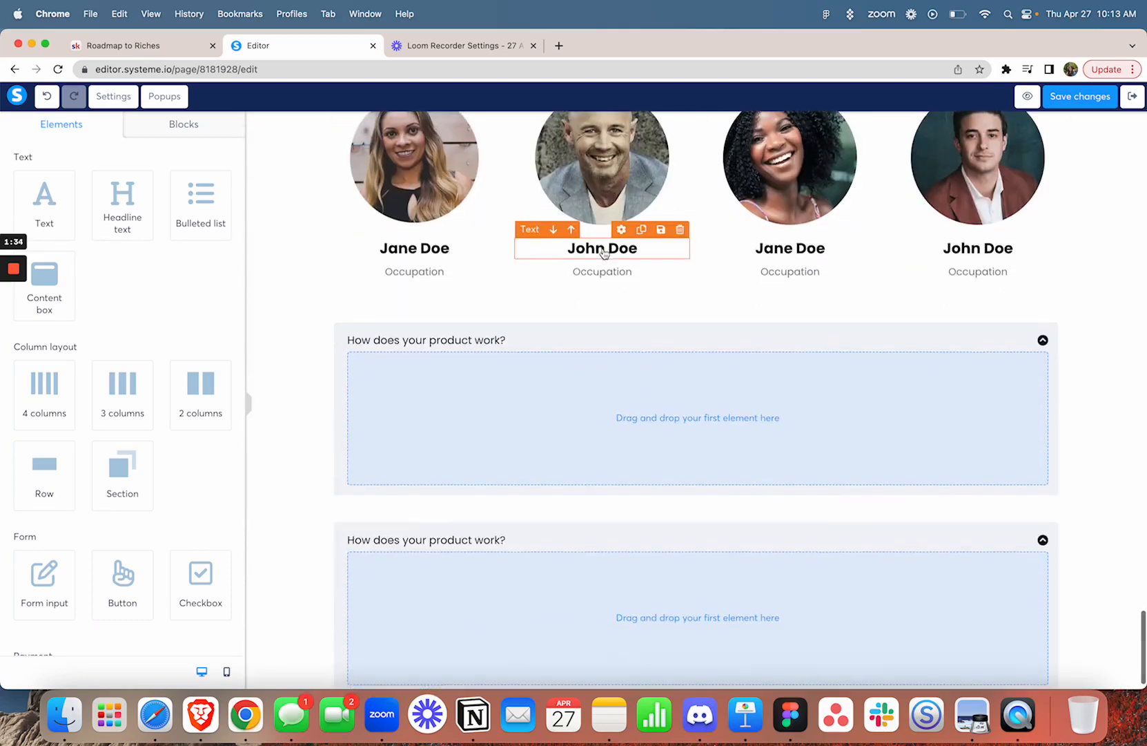
{"action": "scroll", "coordinate": [604, 254], "scroll_direction": "up", "scroll_amount": 6}
{"action": "scroll", "coordinate": [604, 253], "scroll_direction": "up", "scroll_amount": 1}
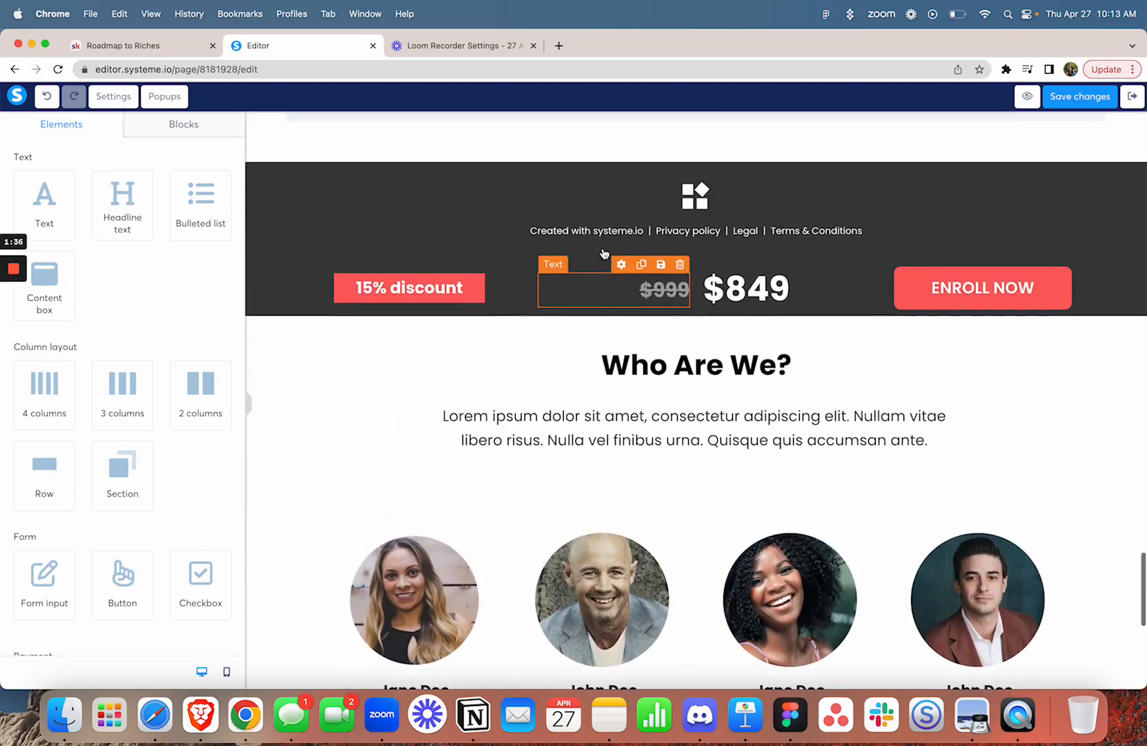